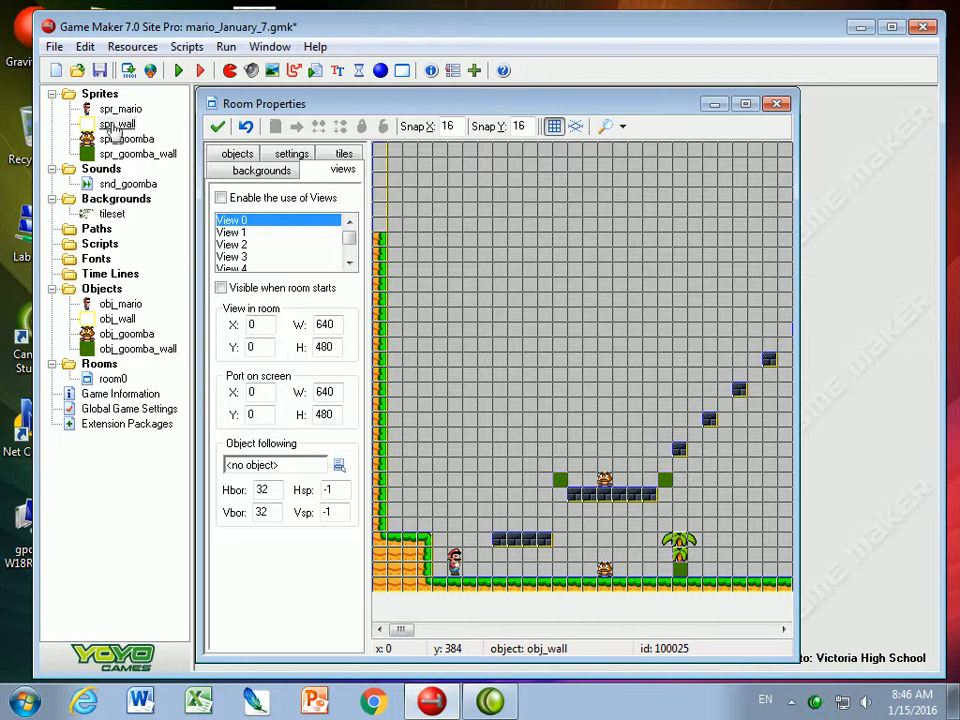
- Recolour the border of the spr_wall sprite's image red and save the sprite
{"action": "double_click", "coordinate": [117, 124]}
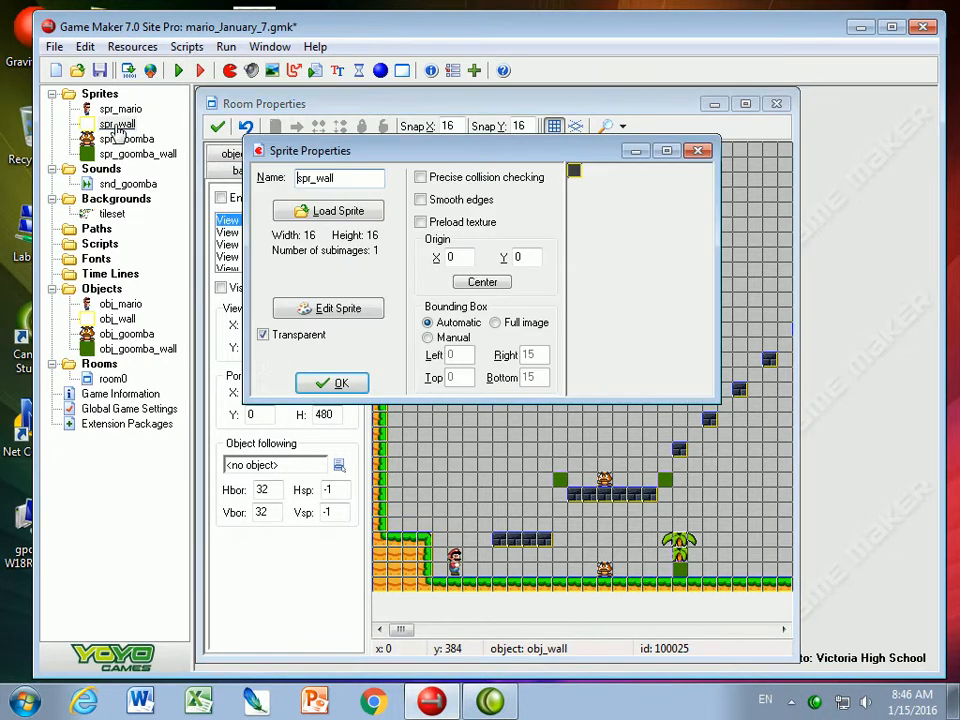
{"action": "left_click", "coordinate": [321, 307]}
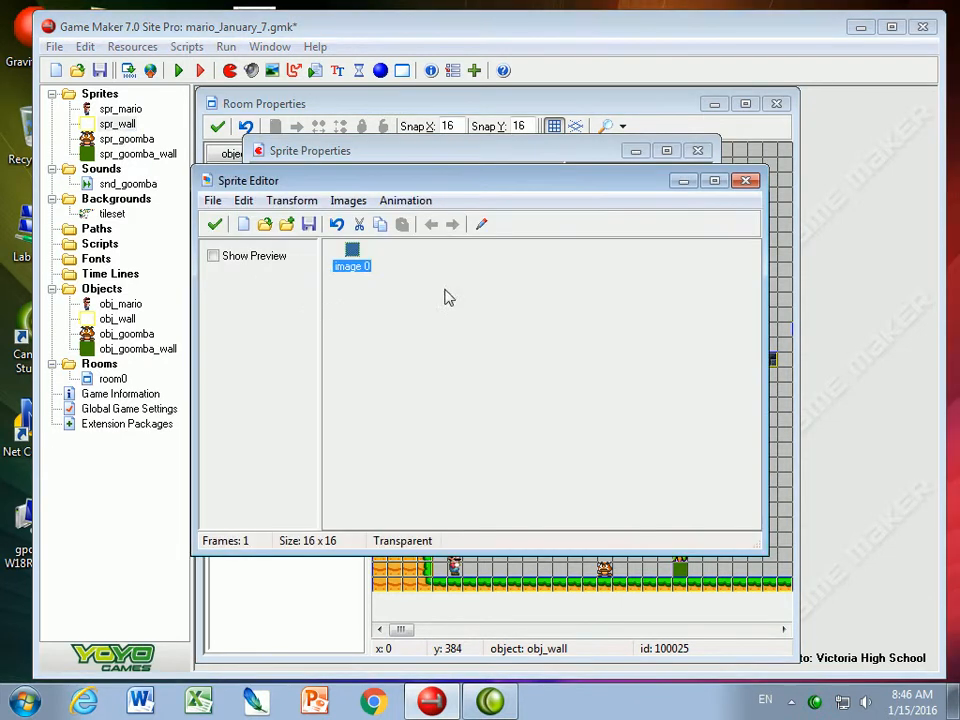
{"action": "double_click", "coordinate": [352, 253]}
{"action": "left_click", "coordinate": [246, 257]}
{"action": "left_click", "coordinate": [246, 257]}
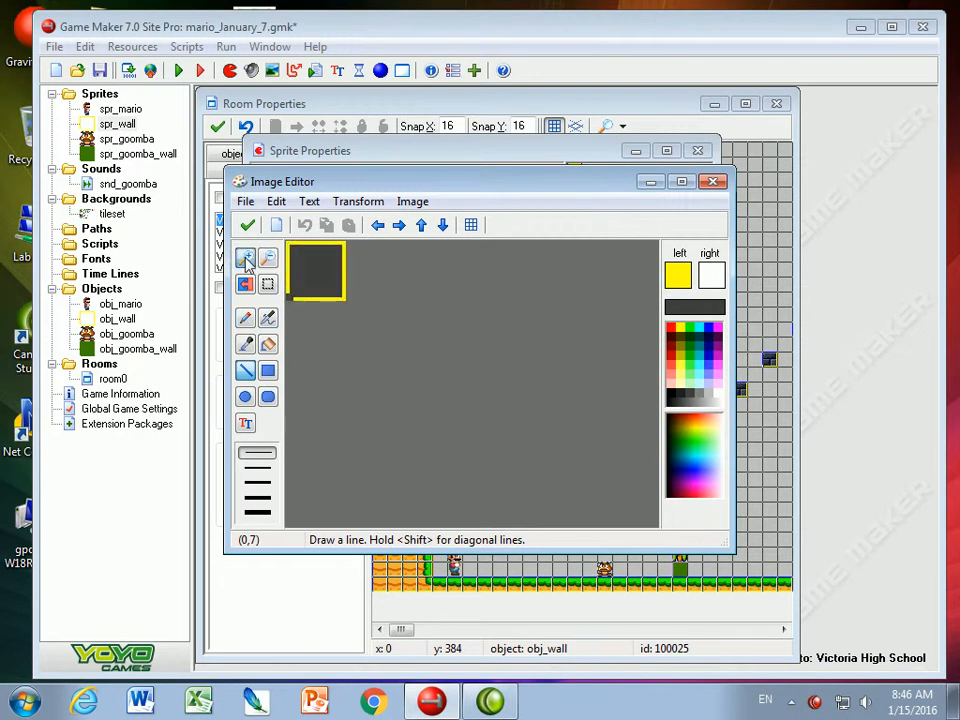
{"action": "left_click", "coordinate": [246, 257]}
{"action": "left_click", "coordinate": [246, 257]}
{"action": "left_click", "coordinate": [246, 257]}
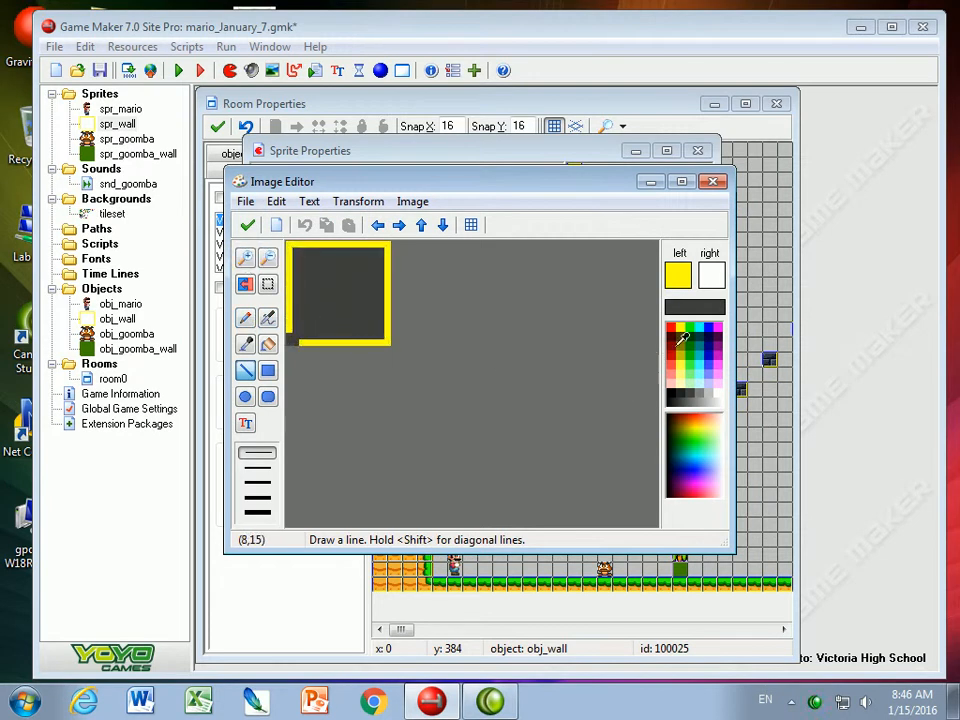
{"action": "left_click", "coordinate": [672, 326]}
{"action": "mouse_move", "coordinate": [289, 329]}
{"action": "left_mouse_down"}
{"action": "mouse_move", "coordinate": [289, 246]}
{"action": "mouse_move", "coordinate": [391, 245]}
{"action": "mouse_move", "coordinate": [331, 245]}
{"action": "mouse_move", "coordinate": [385, 349]}
{"action": "mouse_move", "coordinate": [300, 343]}
{"action": "left_mouse_up"}
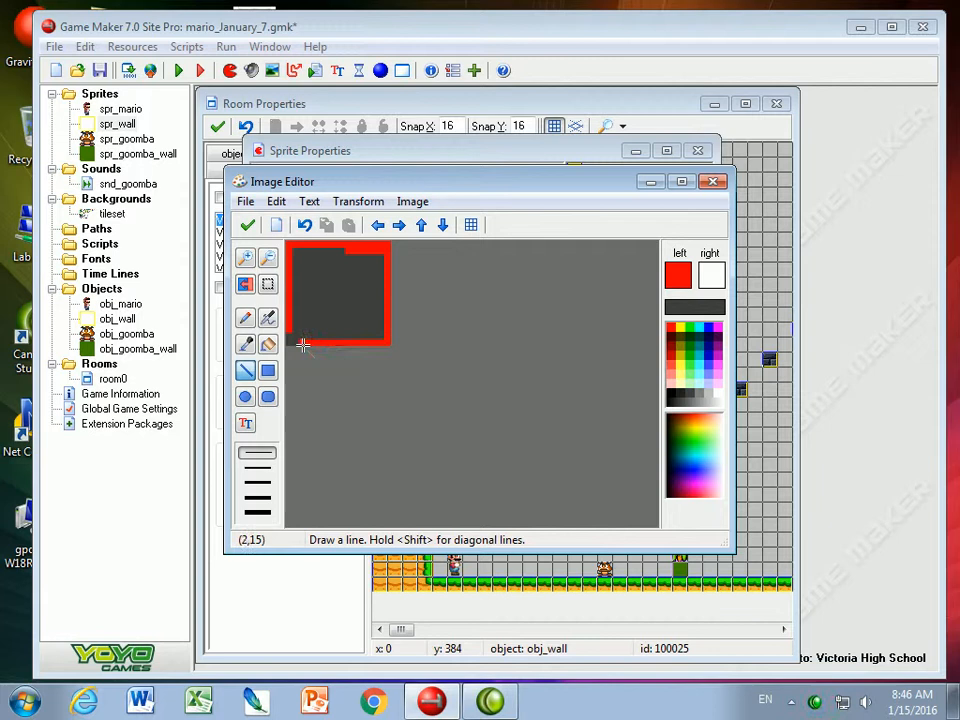
{"action": "left_click", "coordinate": [247, 224]}
{"action": "left_click", "coordinate": [214, 224]}
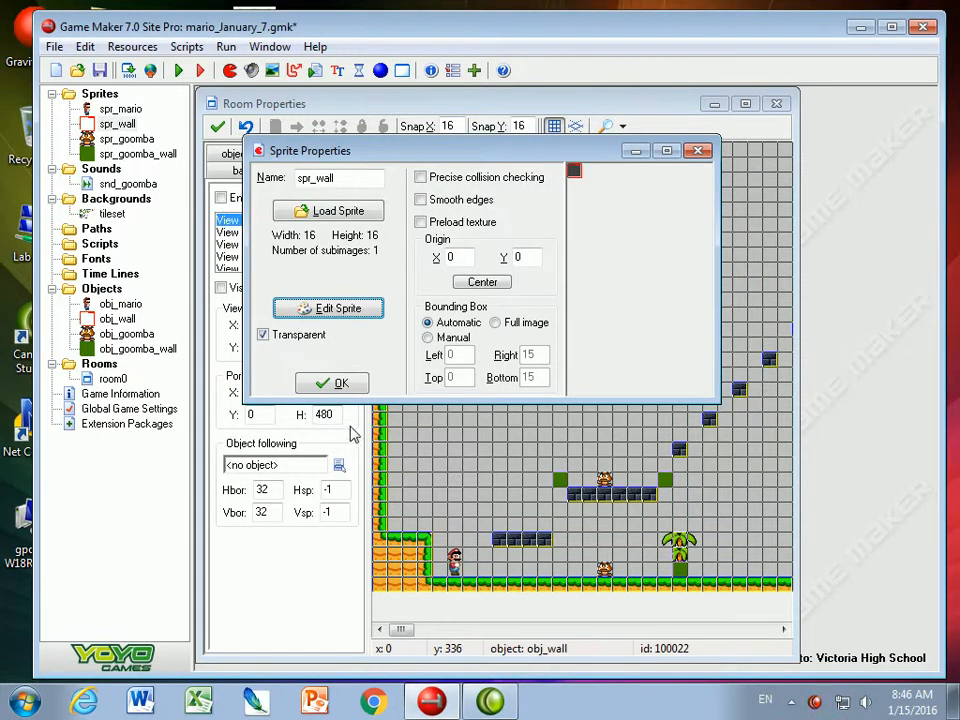
{"action": "left_click", "coordinate": [322, 384]}
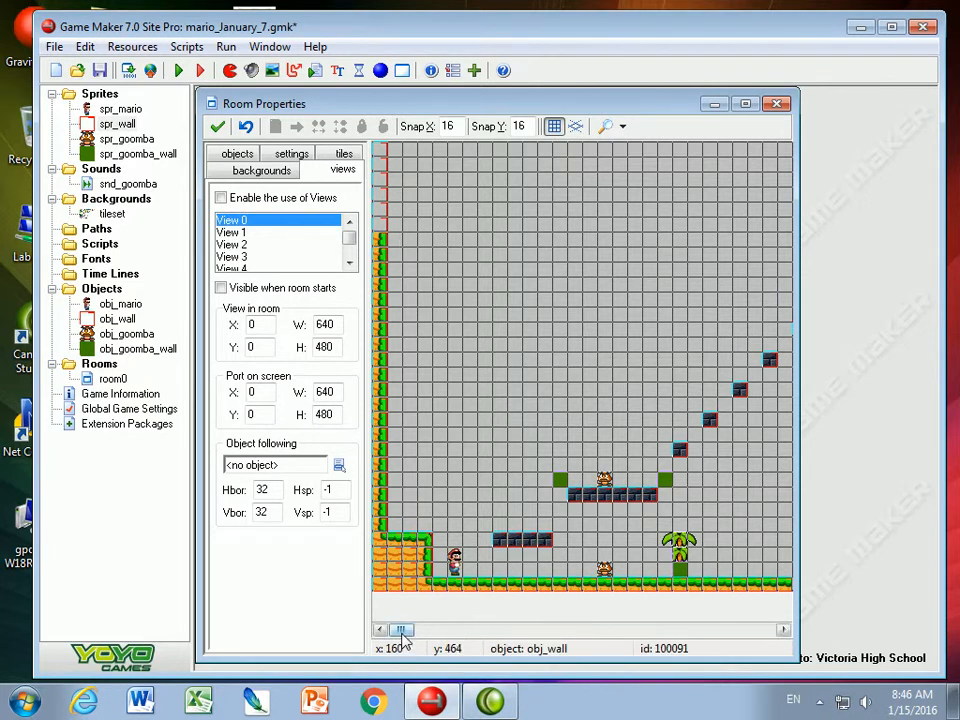
- Cover the bare wall blocks at the upper end of the room's left edge with the right-edge grass tile from the tileset
{"action": "left_click_drag", "start_coordinate": [402, 632], "coordinate": [404, 632]}
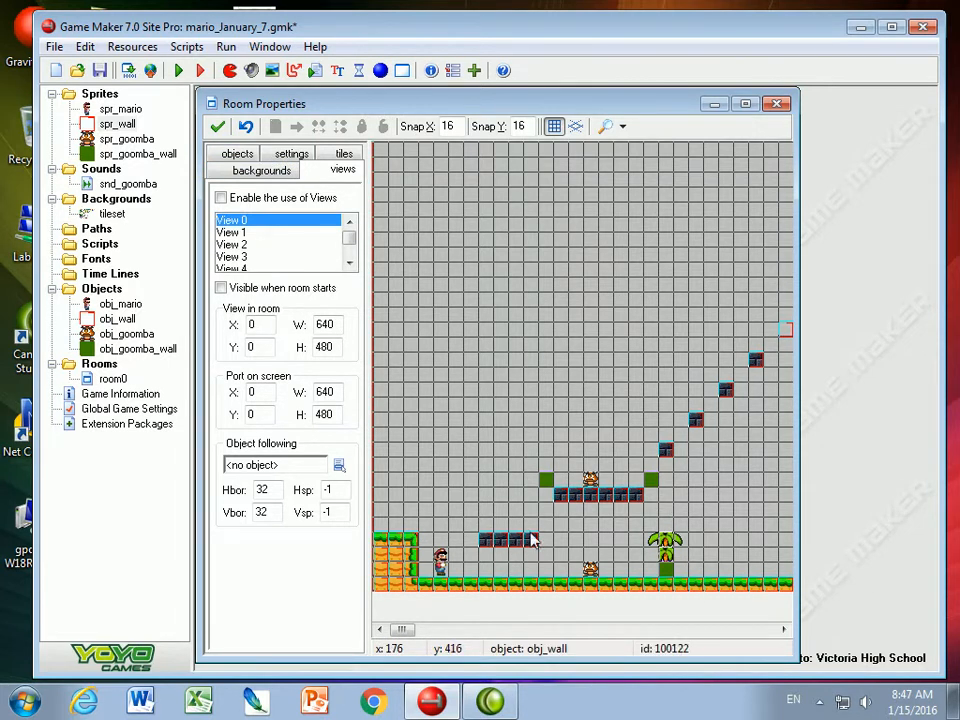
{"action": "left_click_drag", "start_coordinate": [400, 637], "coordinate": [398, 637]}
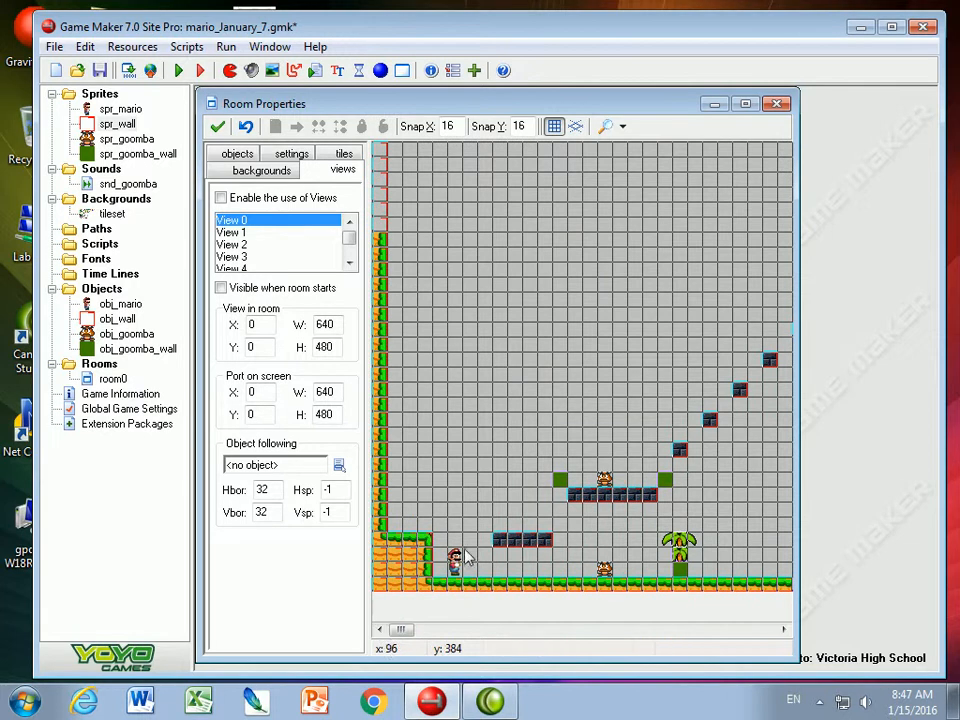
{"action": "left_click", "coordinate": [332, 157]}
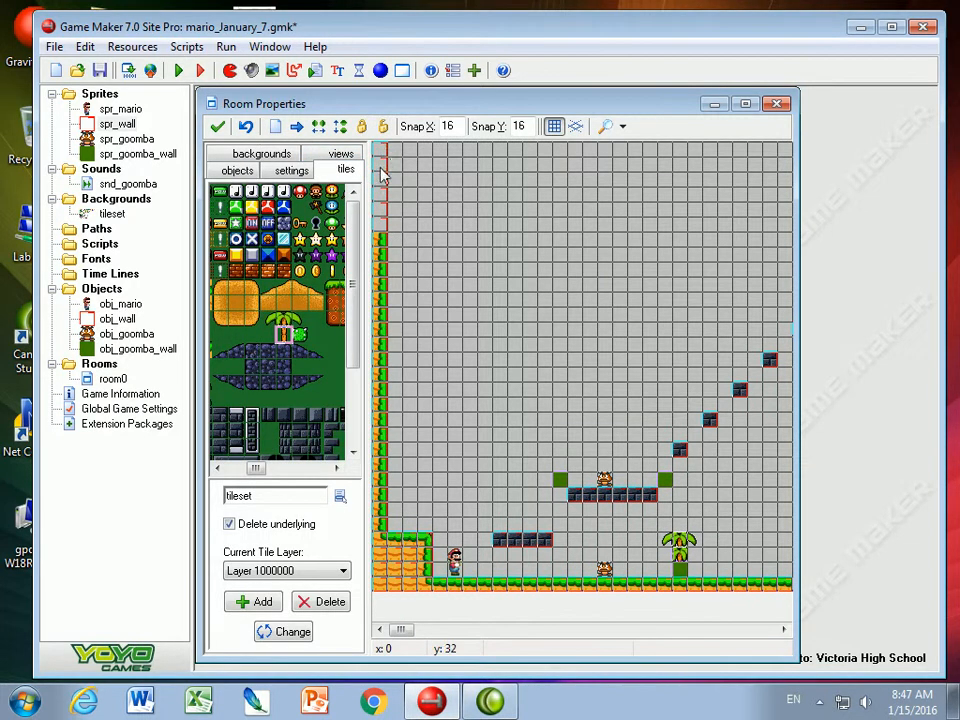
{"action": "left_click_drag", "start_coordinate": [249, 469], "coordinate": [224, 469]}
{"action": "left_click", "coordinate": [248, 304]}
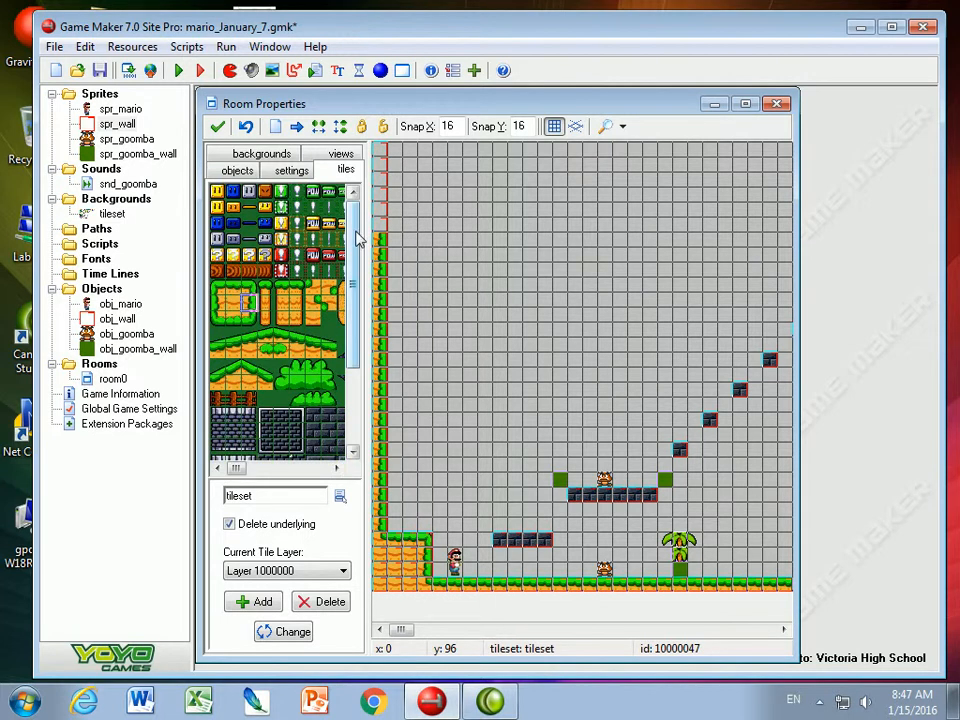
{"action": "left_click_drag", "start_coordinate": [386, 222], "coordinate": [381, 165], "text": "shift"}
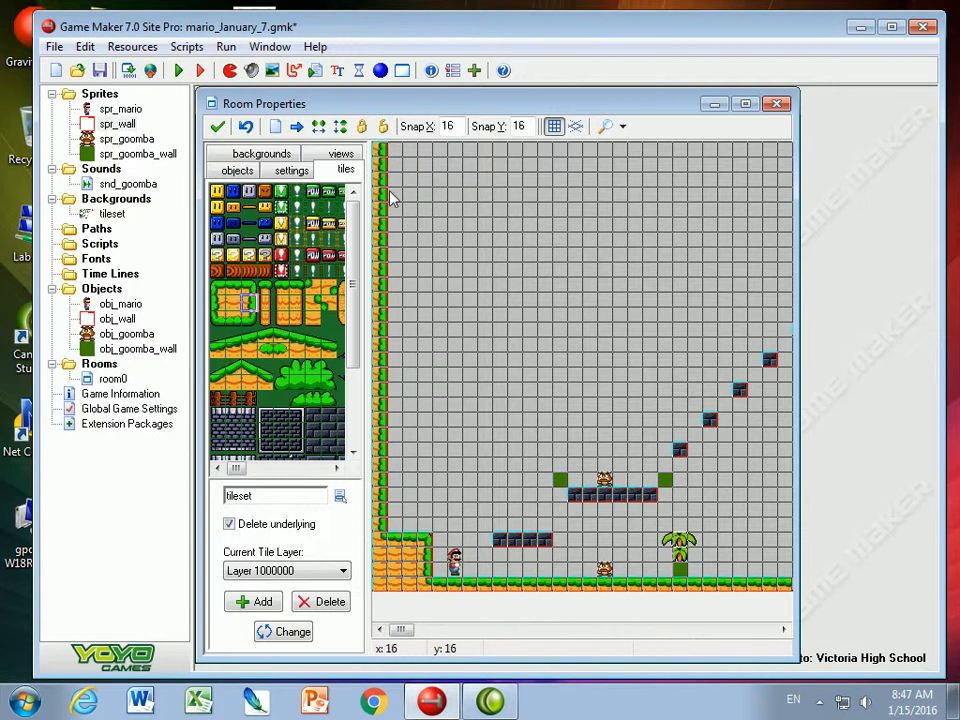
- Try a width of 640 for room0 and restore it to 6400
{"action": "left_click", "coordinate": [291, 171]}
{"action": "left_click", "coordinate": [283, 264]}
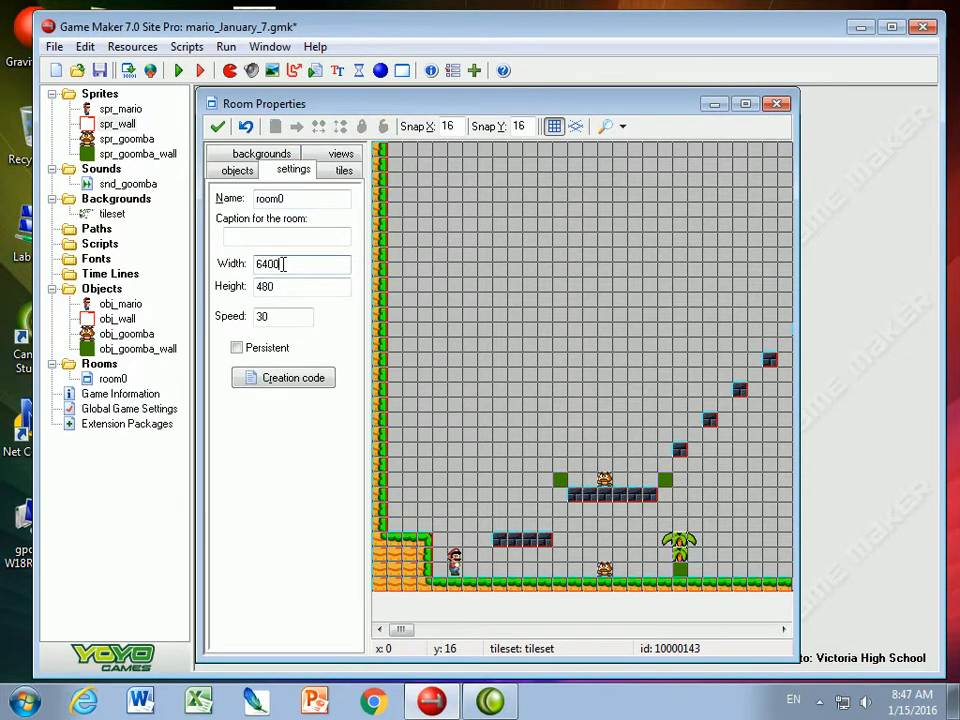
{"action": "key", "text": "BackSpace"}
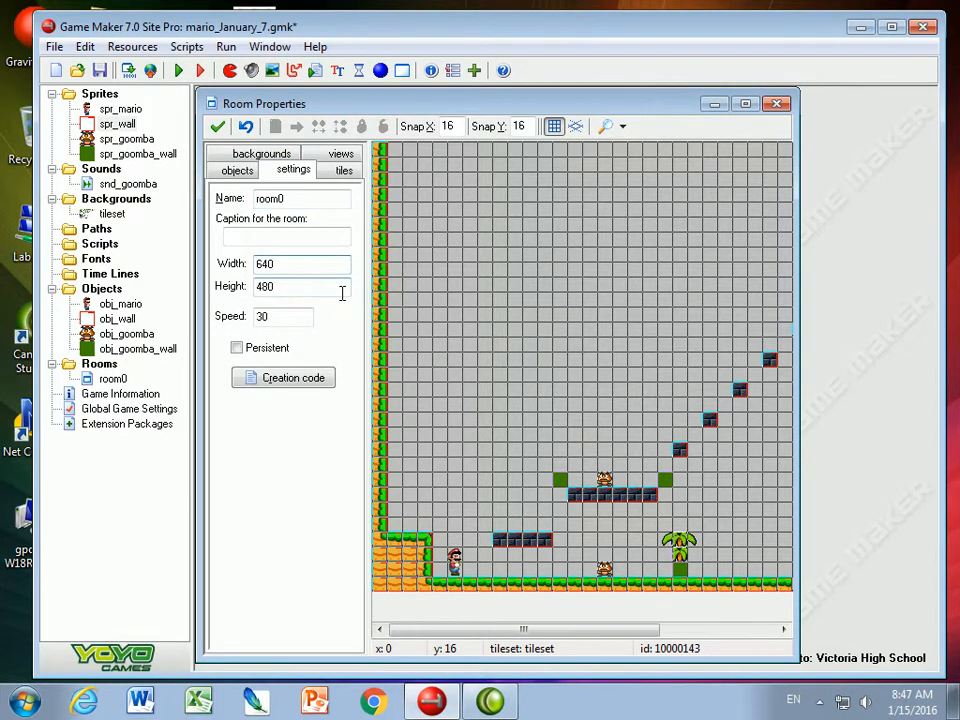
{"action": "type", "text": "0"}
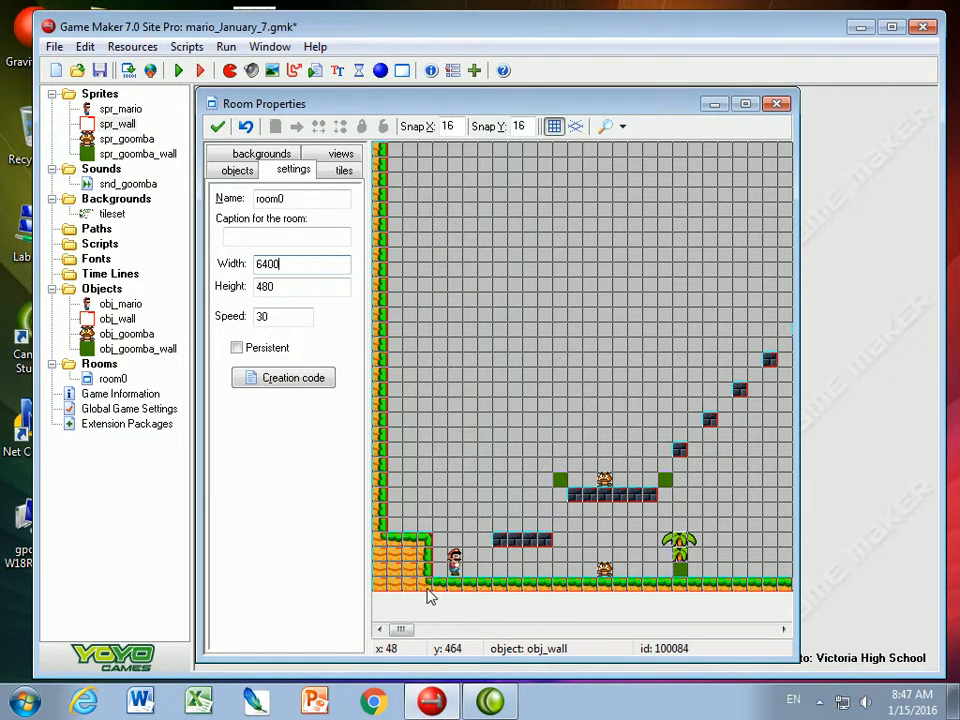
- Widen the Room Properties window to show more of the room at once
{"action": "mouse_move", "coordinate": [400, 629]}
{"action": "left_mouse_down"}
{"action": "mouse_move", "coordinate": [656, 645]}
{"action": "mouse_move", "coordinate": [724, 632]}
{"action": "mouse_move", "coordinate": [782, 636]}
{"action": "mouse_move", "coordinate": [400, 640]}
{"action": "left_mouse_up"}
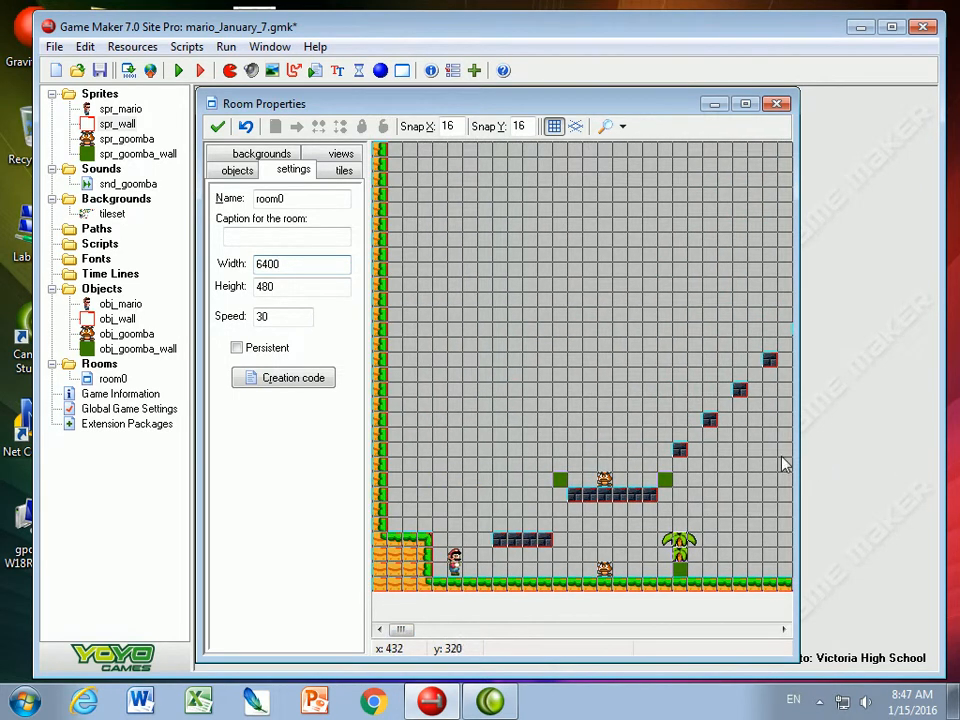
{"action": "left_click_drag", "start_coordinate": [824, 452], "coordinate": [898, 452]}
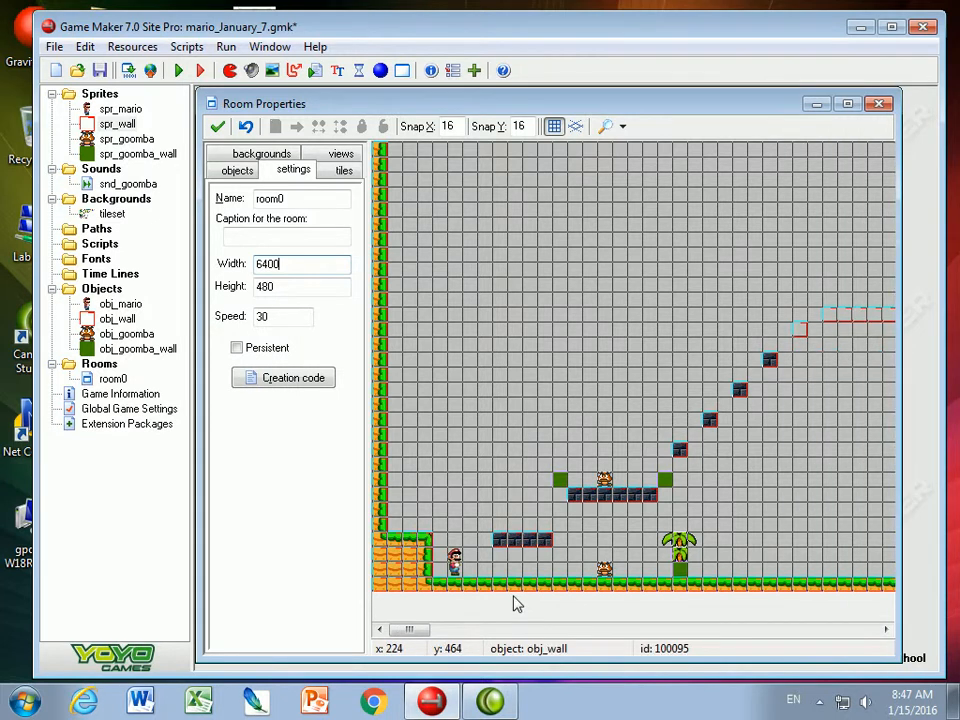
{"action": "left_click_drag", "start_coordinate": [410, 631], "coordinate": [481, 640]}
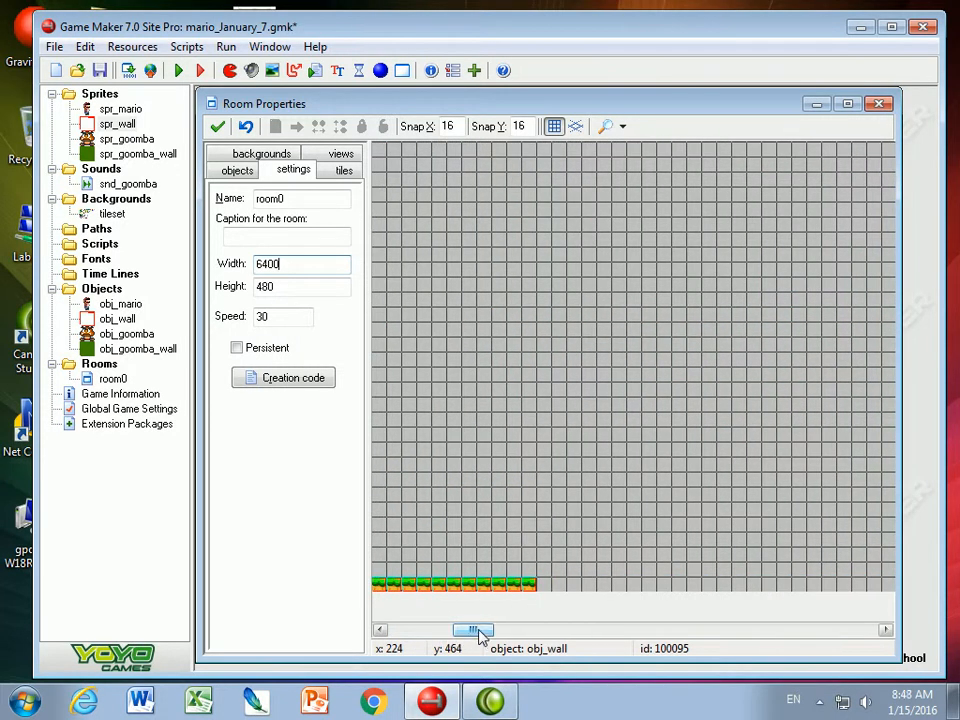
- Extend the ground beyond the grass with obj_wall blocks, ending in a raised platform five blocks wide and three high
{"action": "left_click", "coordinate": [236, 171]}
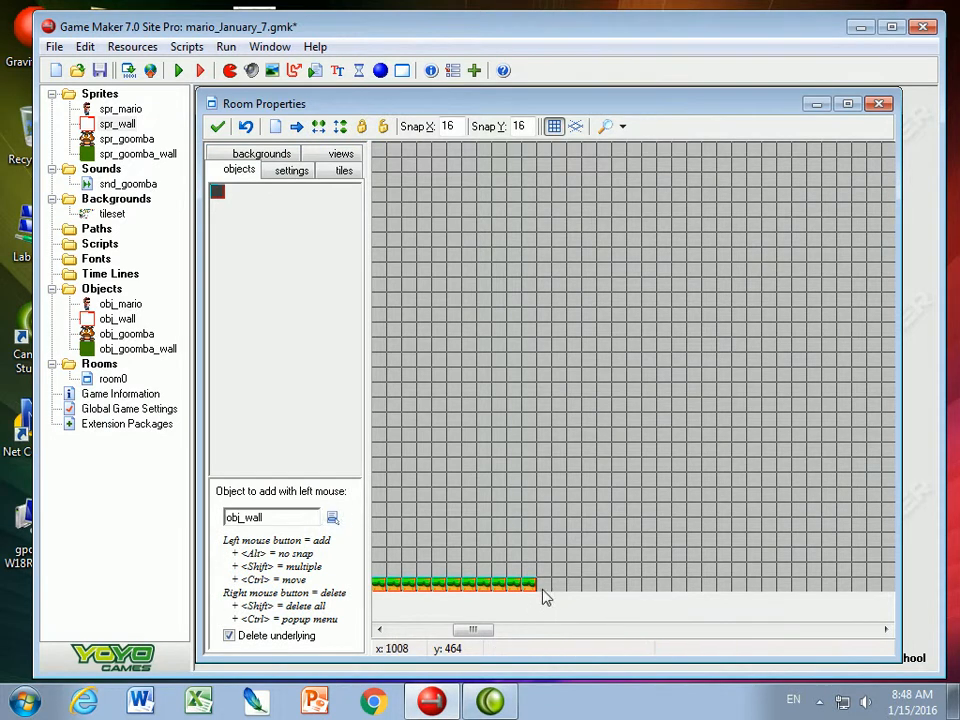
{"action": "left_click_drag", "start_coordinate": [558, 591], "coordinate": [620, 591], "text": "shift"}
{"action": "mouse_move", "coordinate": [652, 581]}
{"action": "left_mouse_down", "text": "shift"}
{"action": "mouse_move", "coordinate": [636, 562]}
{"action": "mouse_move", "coordinate": [703, 561]}
{"action": "left_mouse_up", "text": "shift"}
{"action": "left_click", "coordinate": [697, 589]}
- Outline a second raised platform with obj_wall blocks after a two-cell gap, with a three-block left side and a long top row
{"action": "left_click", "coordinate": [740, 585]}
{"action": "left_click", "coordinate": [739, 569]}
{"action": "left_click", "coordinate": [739, 556]}
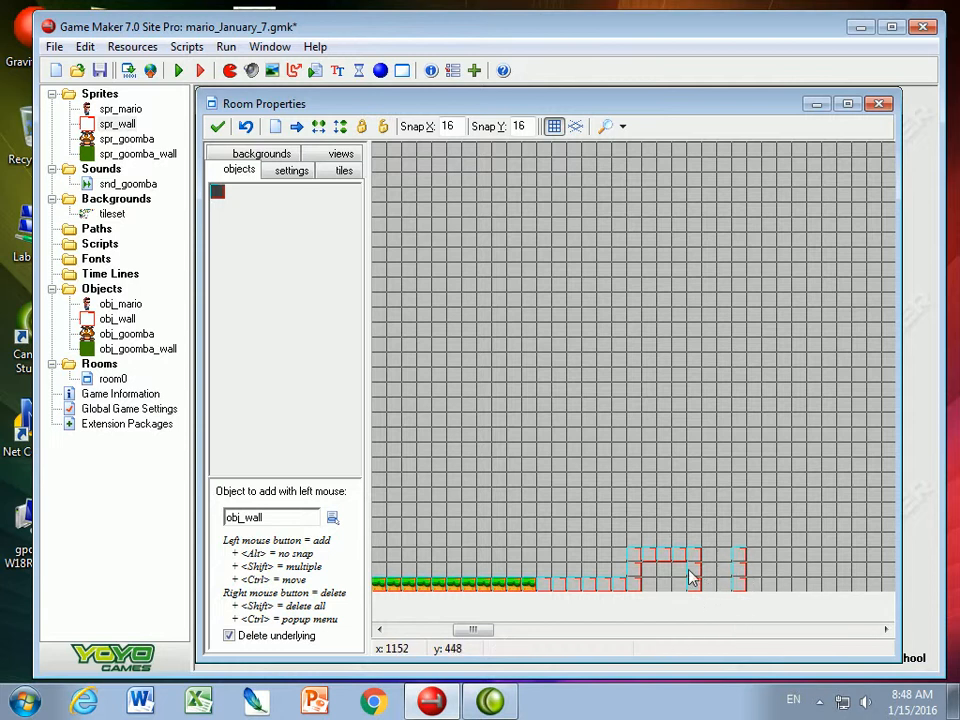
{"action": "left_click", "coordinate": [754, 564]}
{"action": "left_click", "coordinate": [786, 564]}
{"action": "left_click", "coordinate": [767, 568]}
{"action": "left_click_drag", "start_coordinate": [790, 568], "coordinate": [850, 558], "text": "shift"}
- Add two descending ledges of obj_wall blocks from the second platform's right end down to the lowest grid row
{"action": "left_click_drag", "start_coordinate": [466, 629], "coordinate": [487, 629]}
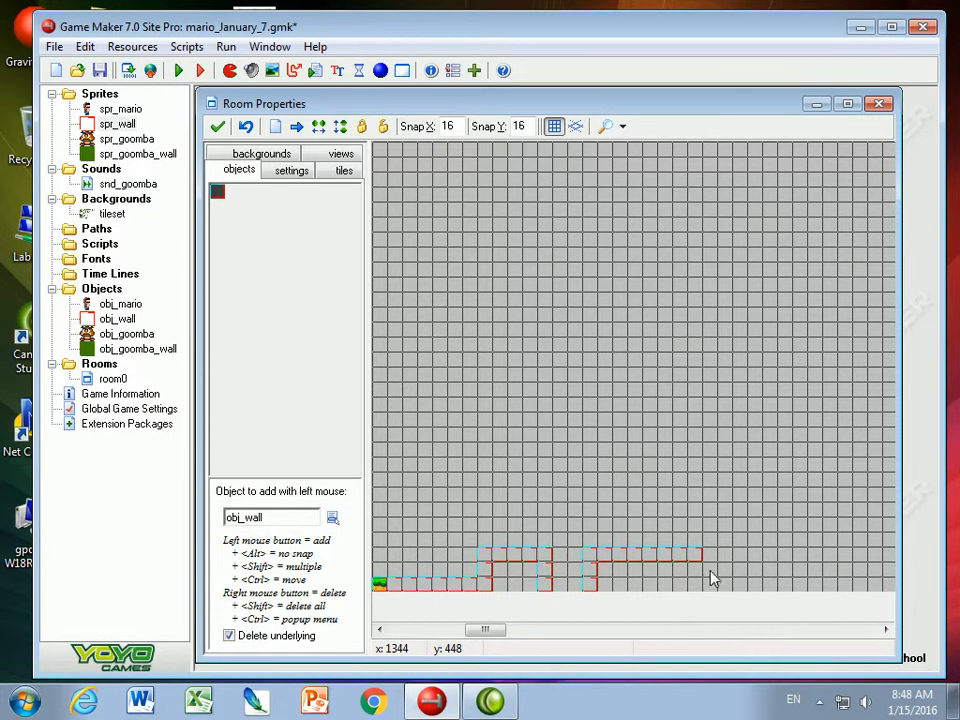
{"action": "mouse_move", "coordinate": [730, 582]}
{"action": "left_mouse_down", "text": "shift"}
{"action": "mouse_move", "coordinate": [754, 578]}
{"action": "mouse_move", "coordinate": [698, 576]}
{"action": "left_mouse_up", "text": "shift"}
{"action": "mouse_move", "coordinate": [790, 606]}
{"action": "left_mouse_down", "text": "shift"}
{"action": "mouse_move", "coordinate": [767, 579]}
{"action": "mouse_move", "coordinate": [814, 578]}
{"action": "left_mouse_up", "text": "shift"}
{"action": "left_click_drag", "start_coordinate": [492, 629], "coordinate": [521, 630]}
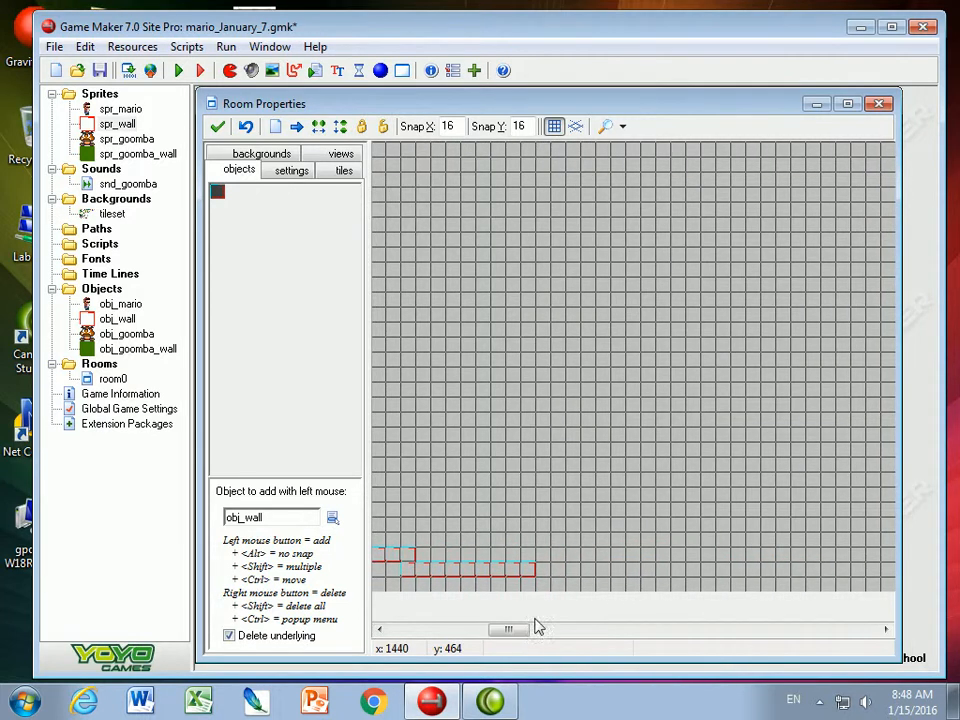
{"action": "left_click_drag", "start_coordinate": [562, 590], "coordinate": [664, 591], "text": "shift"}
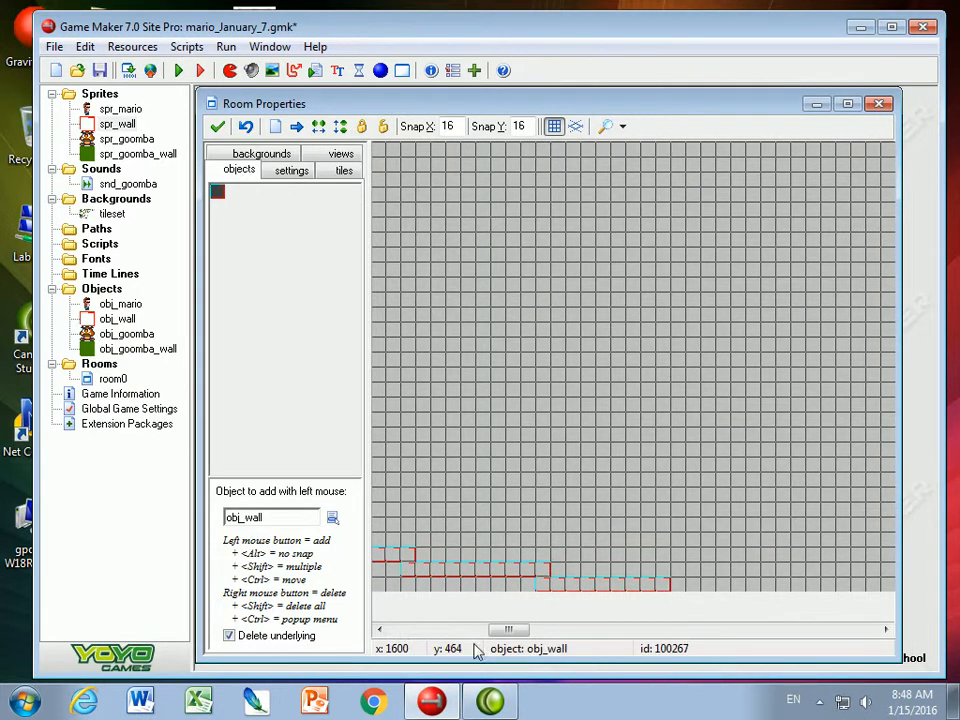
- Cover the tall vertical column of wall blocks with the dark brick tile from the tileset
{"action": "mouse_move", "coordinate": [505, 629]}
{"action": "left_mouse_down"}
{"action": "mouse_move", "coordinate": [385, 640]}
{"action": "mouse_move", "coordinate": [450, 640]}
{"action": "left_mouse_up"}
{"action": "left_click", "coordinate": [337, 171]}
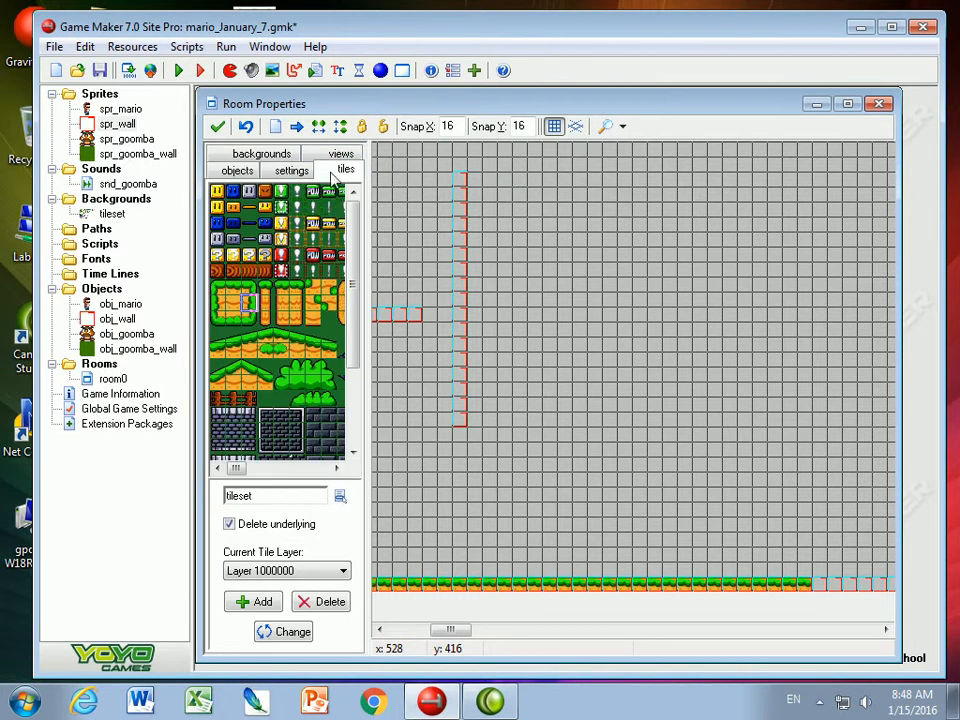
{"action": "left_click", "coordinate": [285, 425]}
{"action": "left_click_drag", "start_coordinate": [457, 181], "coordinate": [463, 408], "text": "shift"}
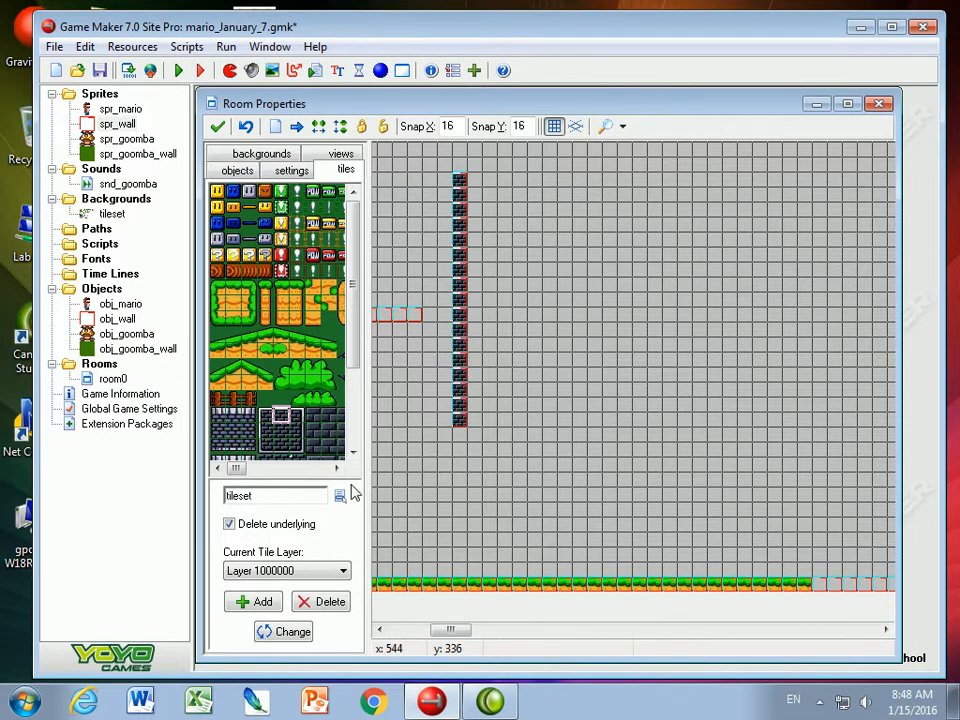
- Cover the high horizontal platform and the single untiled block beside it with the dark brick tile
{"action": "left_click_drag", "start_coordinate": [460, 630], "coordinate": [446, 630]}
{"action": "left_click", "coordinate": [451, 317]}
{"action": "left_click", "coordinate": [481, 317]}
{"action": "left_click_drag", "start_coordinate": [481, 317], "coordinate": [540, 317], "text": "shift"}
{"action": "left_click", "coordinate": [421, 330]}
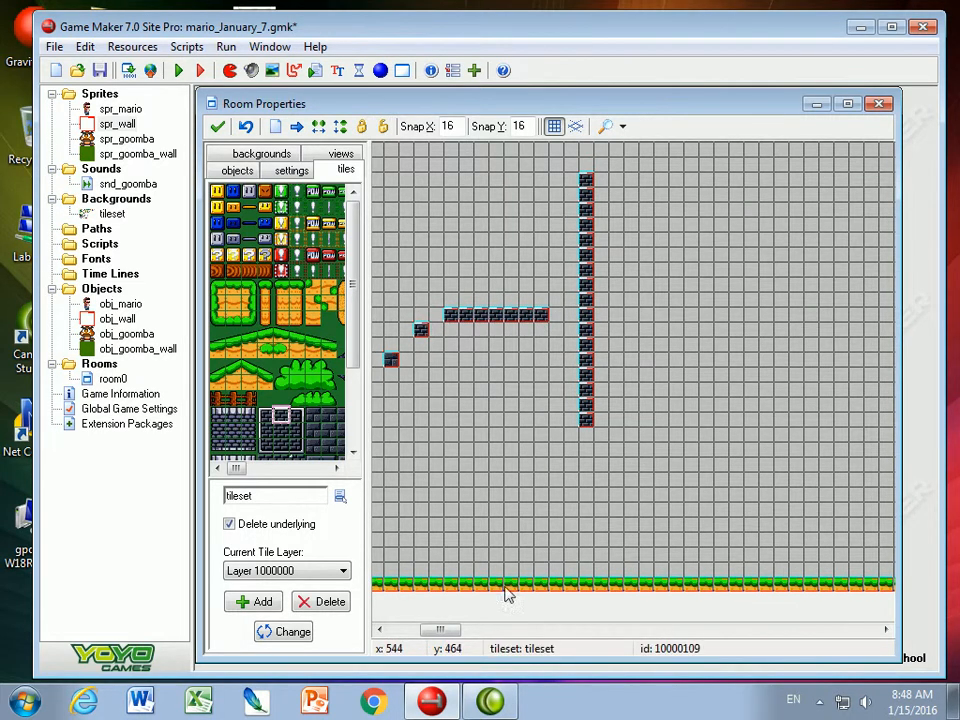
- Lay the grass-top tile along the new ground blocks, both raised platforms and the two descending ledges, leaving their corners bare
{"action": "left_click_drag", "start_coordinate": [453, 632], "coordinate": [482, 632]}
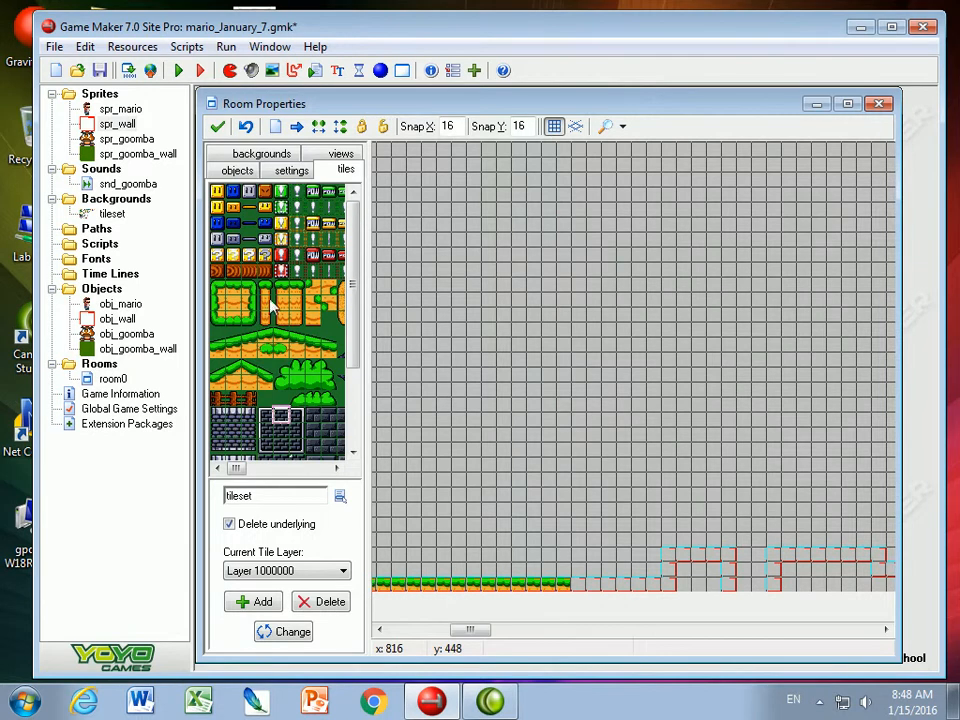
{"action": "left_click", "coordinate": [240, 296]}
{"action": "left_click_drag", "start_coordinate": [589, 587], "coordinate": [660, 592], "text": "shift"}
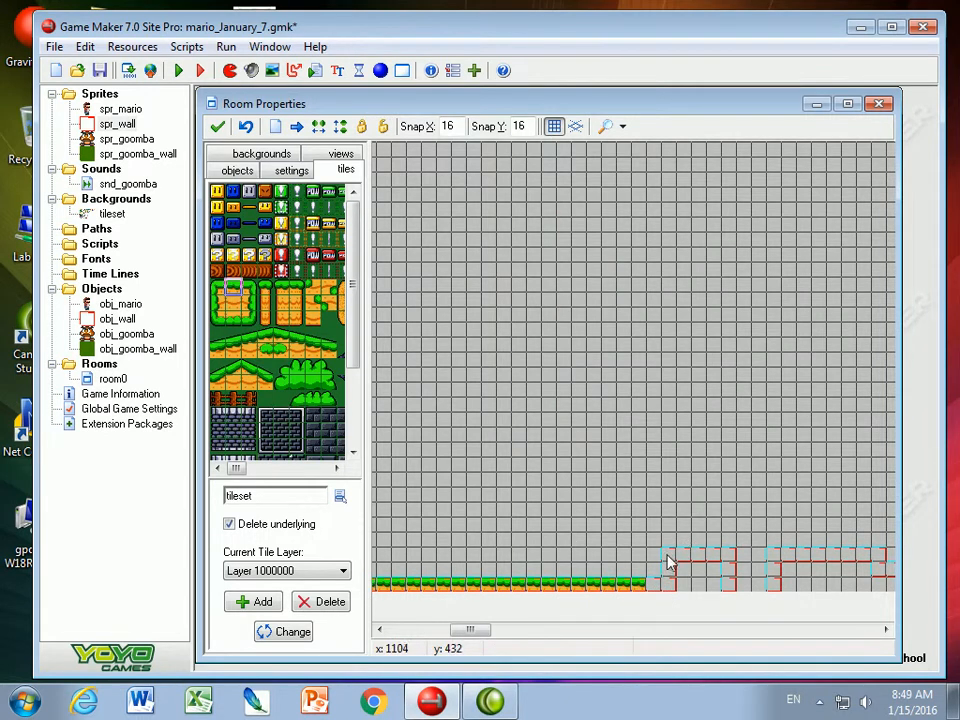
{"action": "left_click", "coordinate": [654, 589]}
{"action": "left_click_drag", "start_coordinate": [685, 561], "coordinate": [872, 561], "text": "shift"}
{"action": "left_click_drag", "start_coordinate": [472, 629], "coordinate": [496, 629]}
{"action": "mouse_move", "coordinate": [598, 572]}
{"action": "left_mouse_down", "text": "shift"}
{"action": "mouse_move", "coordinate": [823, 594]}
{"action": "mouse_move", "coordinate": [797, 596]}
{"action": "left_mouse_up", "text": "shift"}
- Place the top-right grass corner tile at the right ends of both raised platforms and the upper descending ledge
{"action": "left_click", "coordinate": [248, 290]}
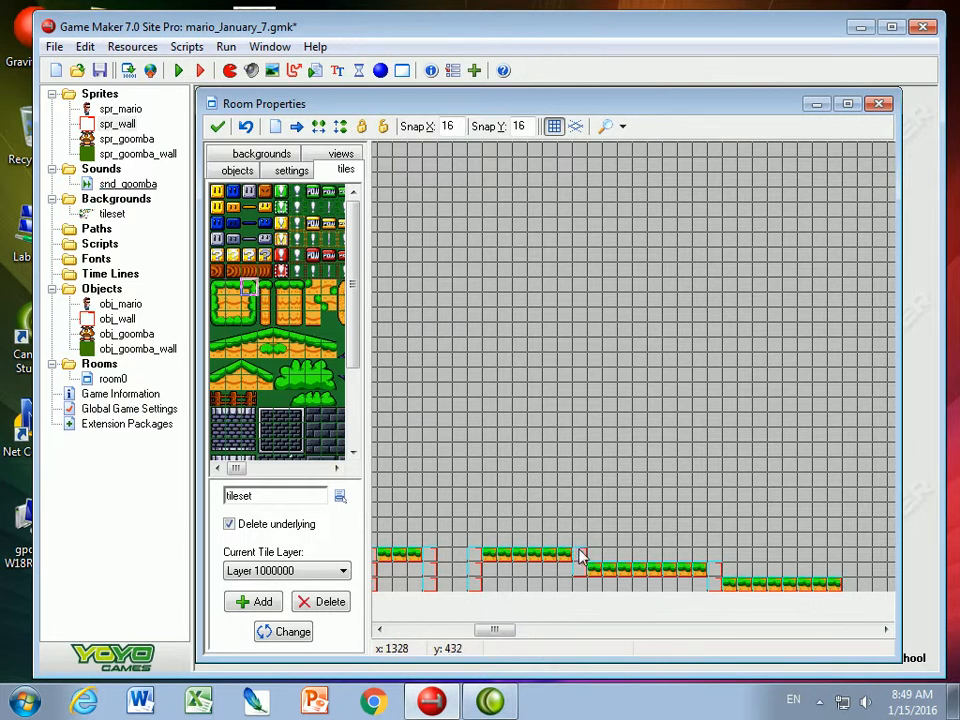
{"action": "left_click", "coordinate": [579, 555]}
{"action": "left_click", "coordinate": [712, 572]}
{"action": "left_click", "coordinate": [428, 555]}
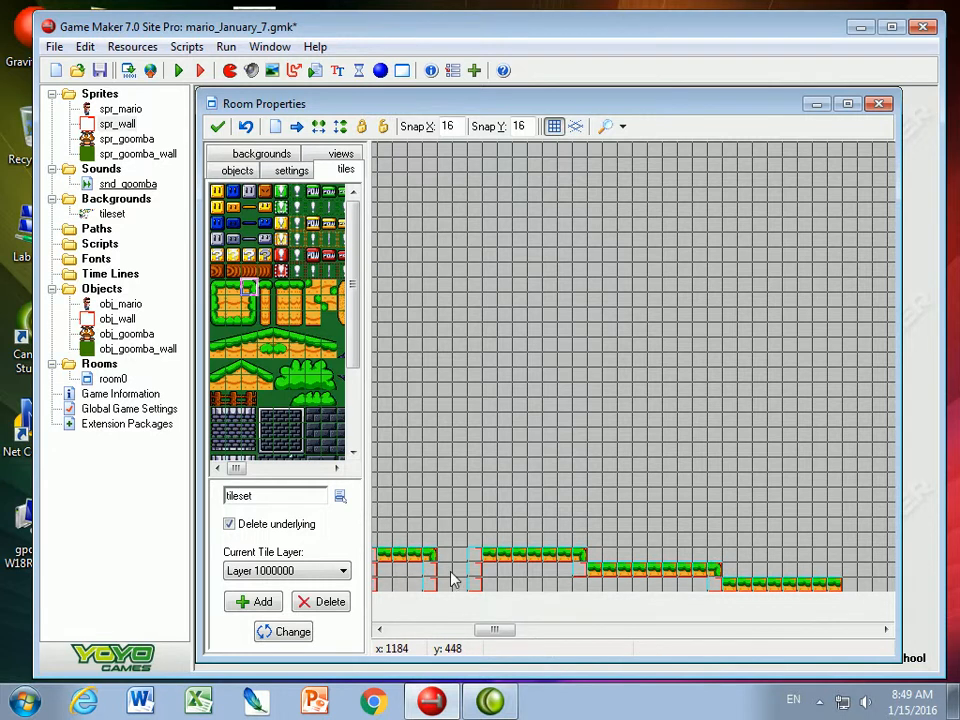
- Place the top-left grass corner tile at the left ends of both raised platforms
{"action": "left_click", "coordinate": [218, 290]}
{"action": "left_click", "coordinate": [380, 556]}
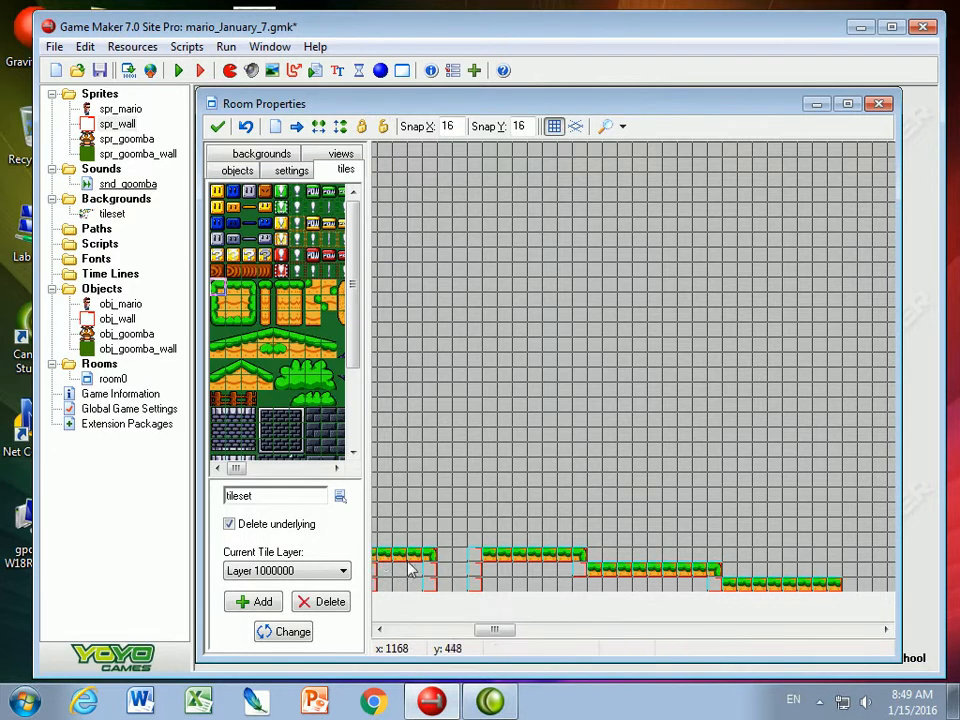
{"action": "left_click", "coordinate": [475, 563]}
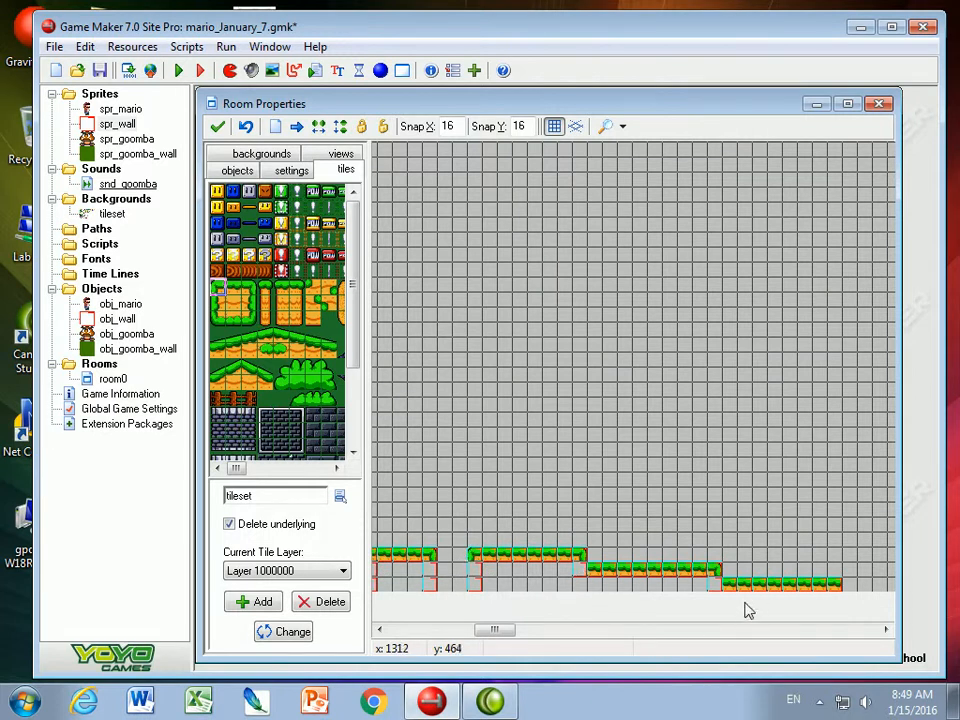
- Place the left-edge grass tile below the left corner of the first raised platform and down the second platform's left side
{"action": "left_click_drag", "start_coordinate": [499, 628], "coordinate": [489, 628]}
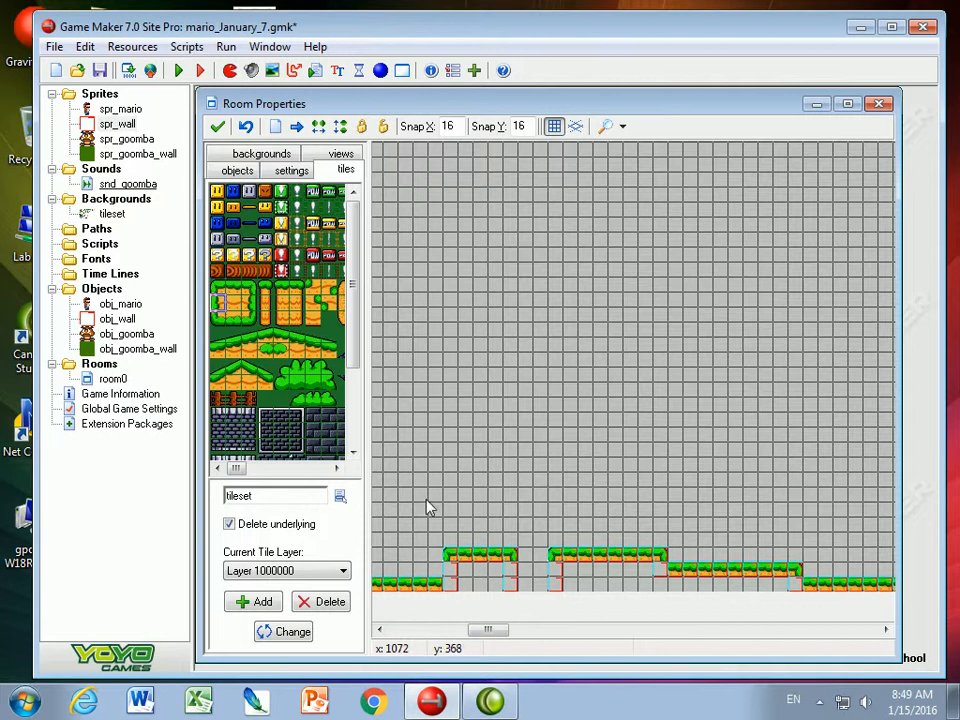
{"action": "left_click", "coordinate": [450, 564]}
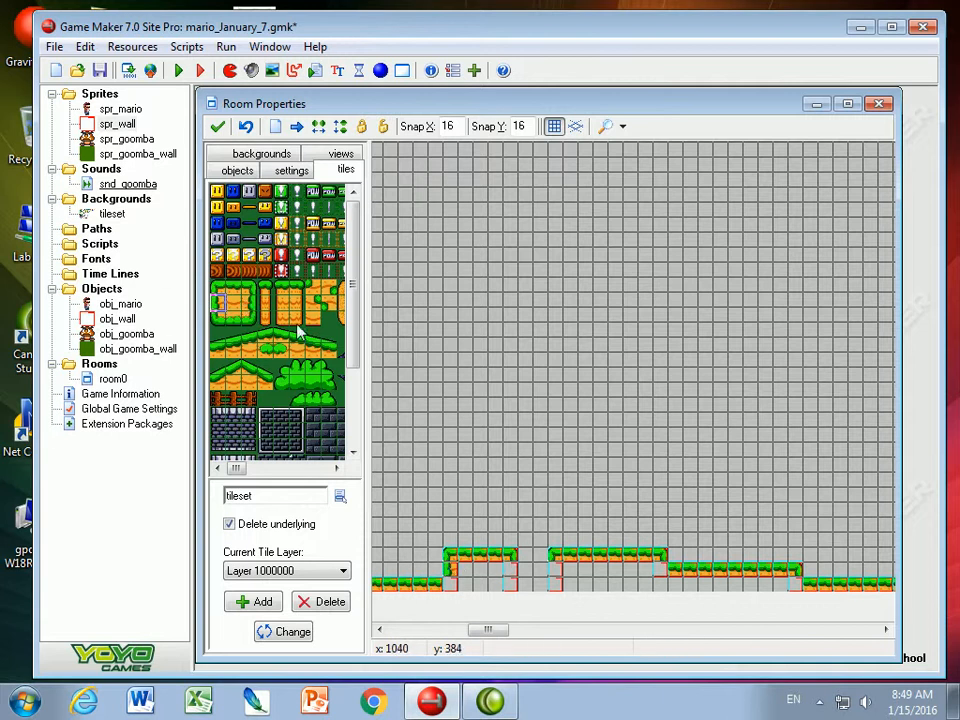
{"action": "left_click", "coordinate": [555, 570]}
{"action": "left_click", "coordinate": [556, 584]}
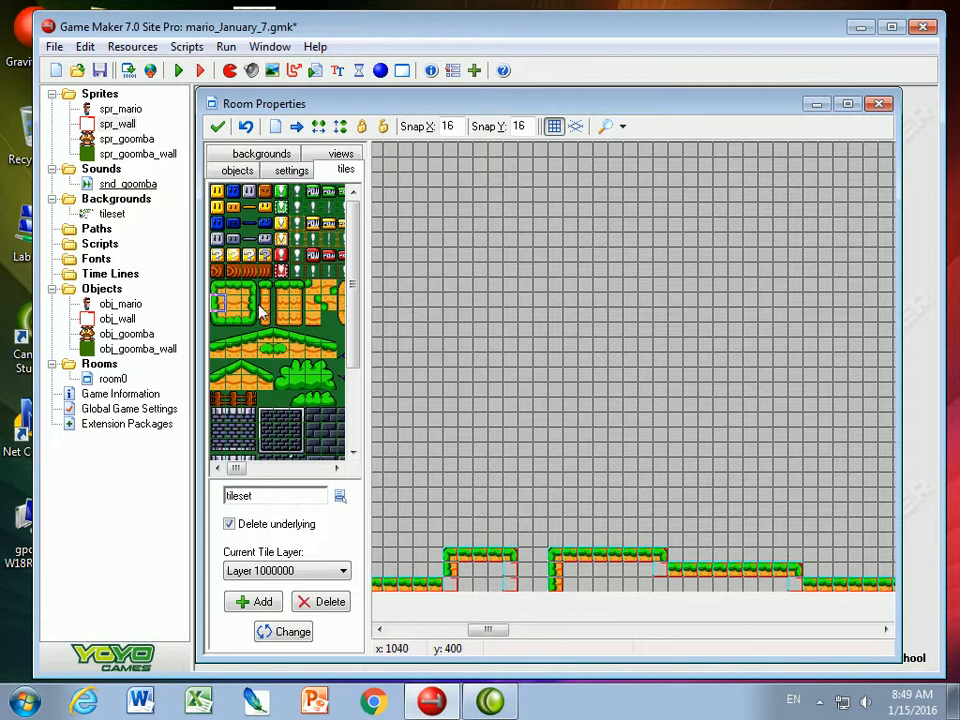
- Fill the inside of the first raised platform with the plain dirt tile
{"action": "left_click", "coordinate": [313, 289]}
{"action": "left_click", "coordinate": [232, 305]}
{"action": "left_click", "coordinate": [471, 570]}
{"action": "left_click", "coordinate": [484, 586]}
{"action": "left_click", "coordinate": [471, 586]}
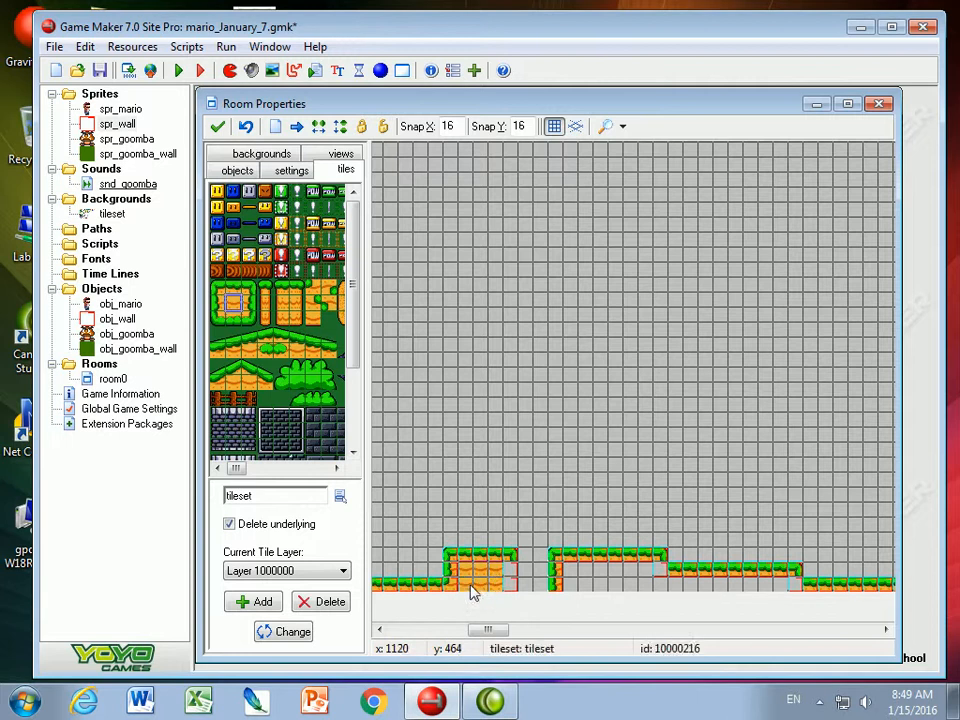
- Fill the two rows inside the second raised platform with the plain dirt tile
{"action": "left_click", "coordinate": [570, 586]}
{"action": "left_click", "coordinate": [585, 586]}
{"action": "left_click", "coordinate": [600, 586]}
{"action": "left_click", "coordinate": [615, 586]}
{"action": "left_click", "coordinate": [630, 586]}
{"action": "left_click", "coordinate": [645, 586]}
{"action": "left_click", "coordinate": [630, 571]}
{"action": "left_click", "coordinate": [613, 573]}
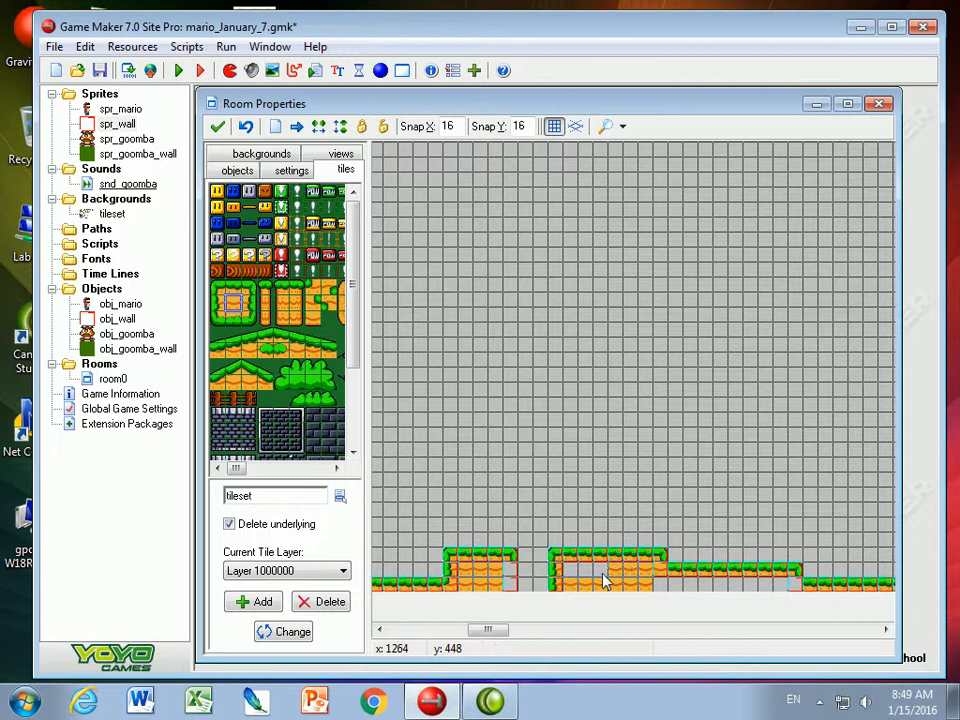
{"action": "left_click", "coordinate": [600, 576]}
{"action": "left_click", "coordinate": [587, 578]}
{"action": "left_click", "coordinate": [572, 578]}
- Fill the area under the descending ledge with plain dirt tiles and line the first platform's right side with the right-edge grass tile
{"action": "left_click", "coordinate": [660, 585]}
{"action": "left_click", "coordinate": [676, 588]}
{"action": "left_click", "coordinate": [701, 588]}
{"action": "left_click", "coordinate": [718, 588]}
{"action": "left_click", "coordinate": [732, 588]}
{"action": "left_click", "coordinate": [694, 589]}
{"action": "left_click", "coordinate": [752, 589]}
{"action": "left_click", "coordinate": [783, 589]}
{"action": "left_click", "coordinate": [767, 588]}
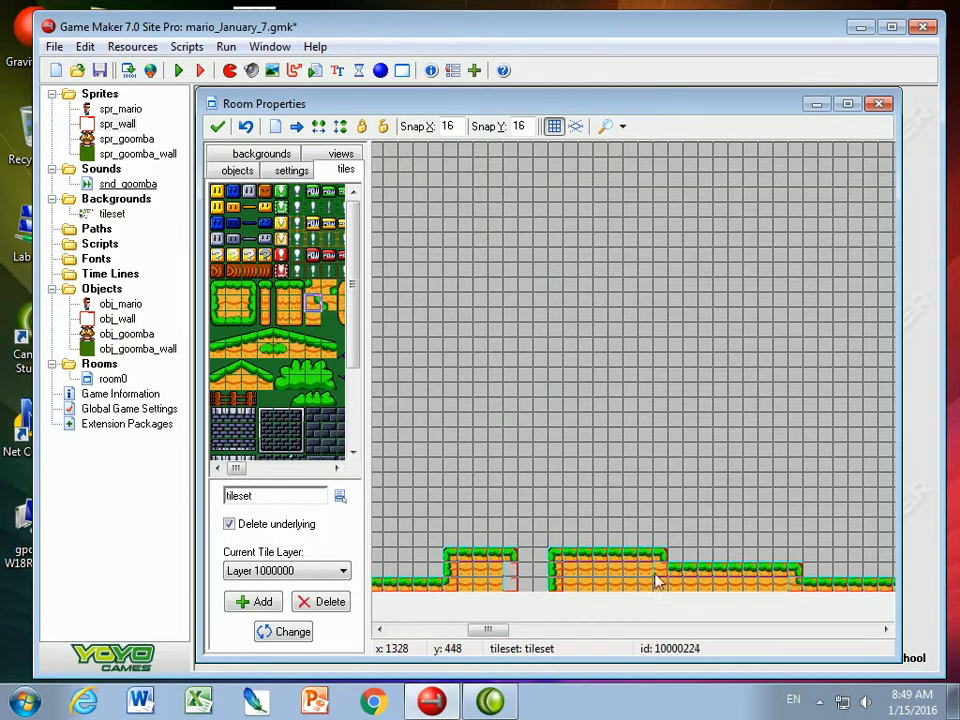
{"action": "left_click", "coordinate": [247, 302]}
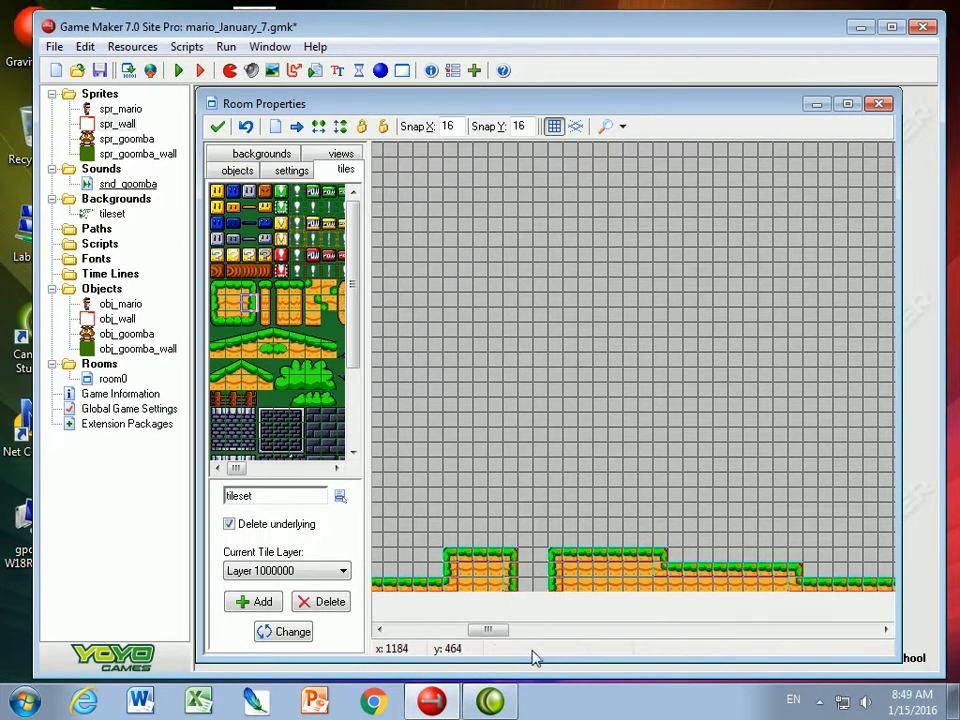
- Open the spr_wall sprite's image for pixel editing at a larger magnification
{"action": "double_click", "coordinate": [117, 124]}
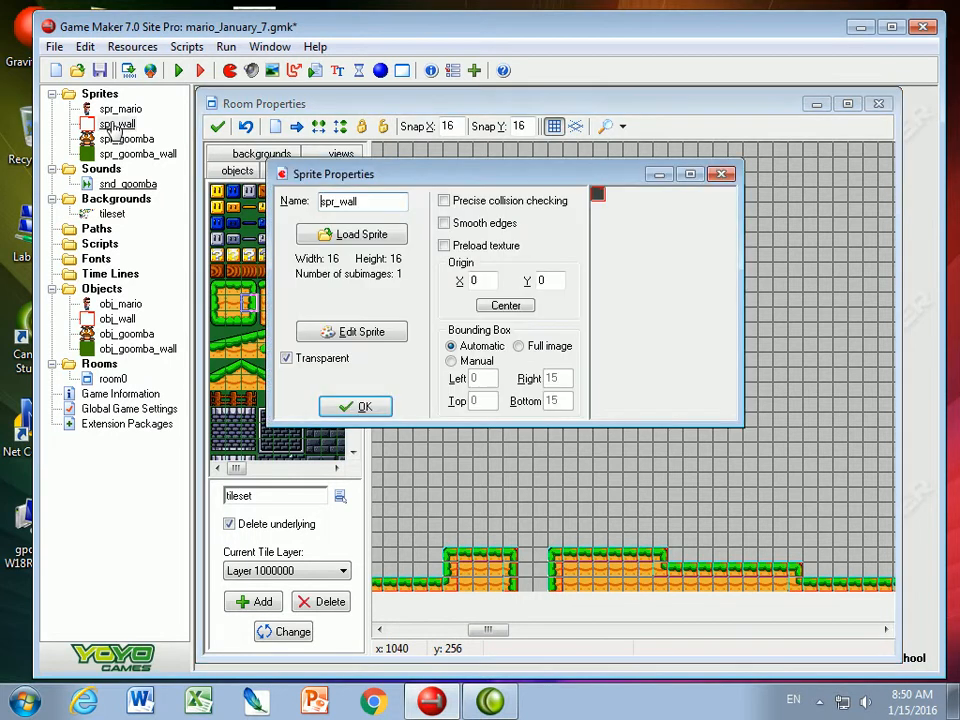
{"action": "left_click", "coordinate": [350, 335]}
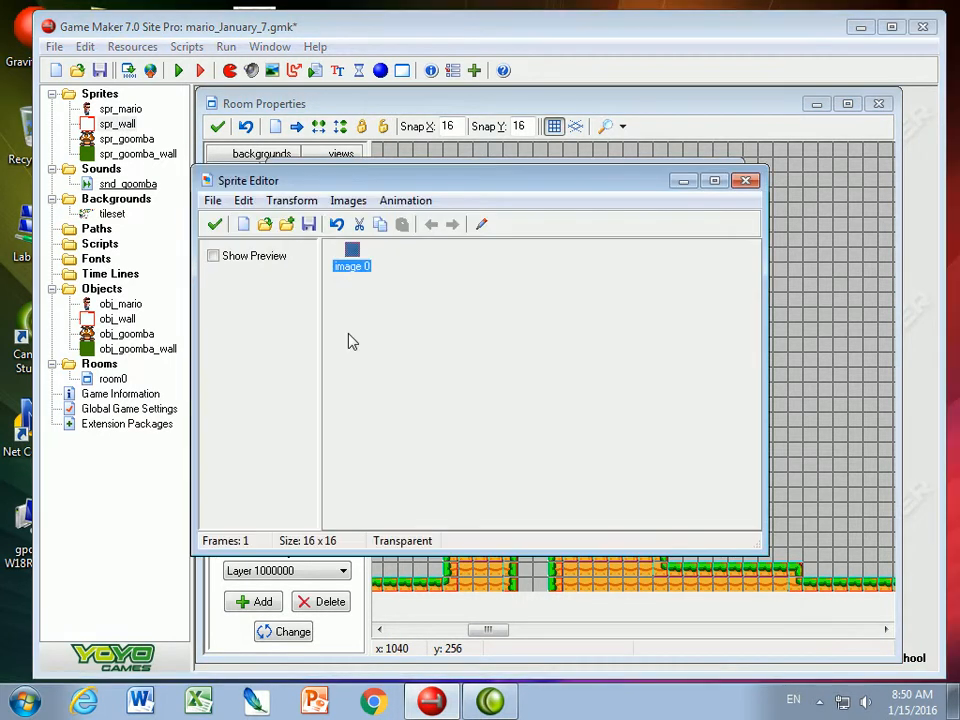
{"action": "double_click", "coordinate": [350, 258]}
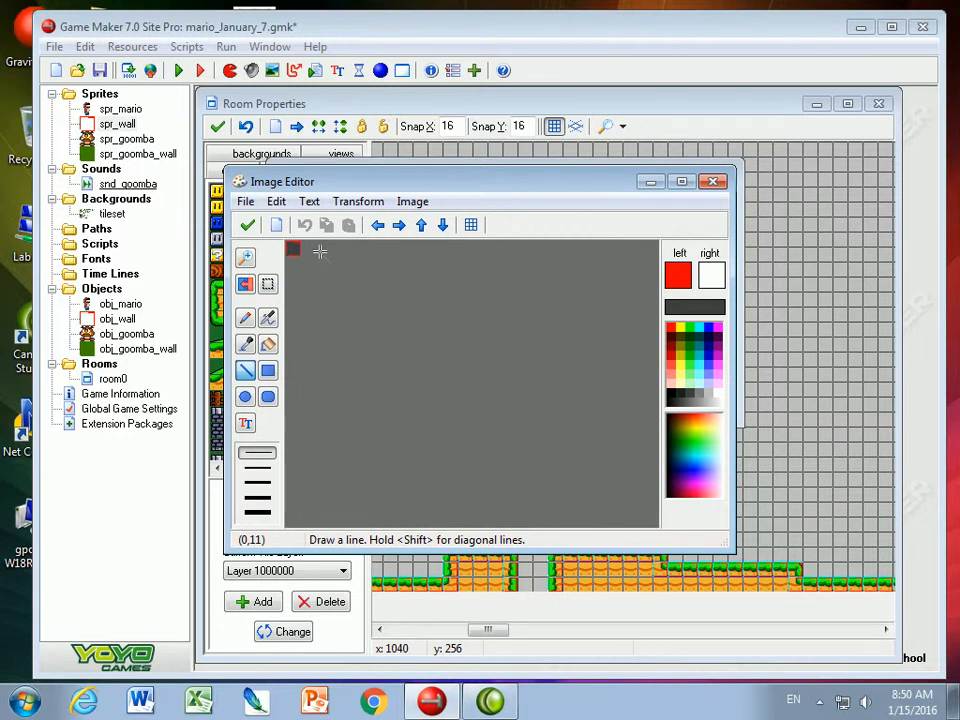
{"action": "left_click", "coordinate": [245, 257]}
{"action": "left_click", "coordinate": [245, 257]}
{"action": "left_click", "coordinate": [245, 257]}
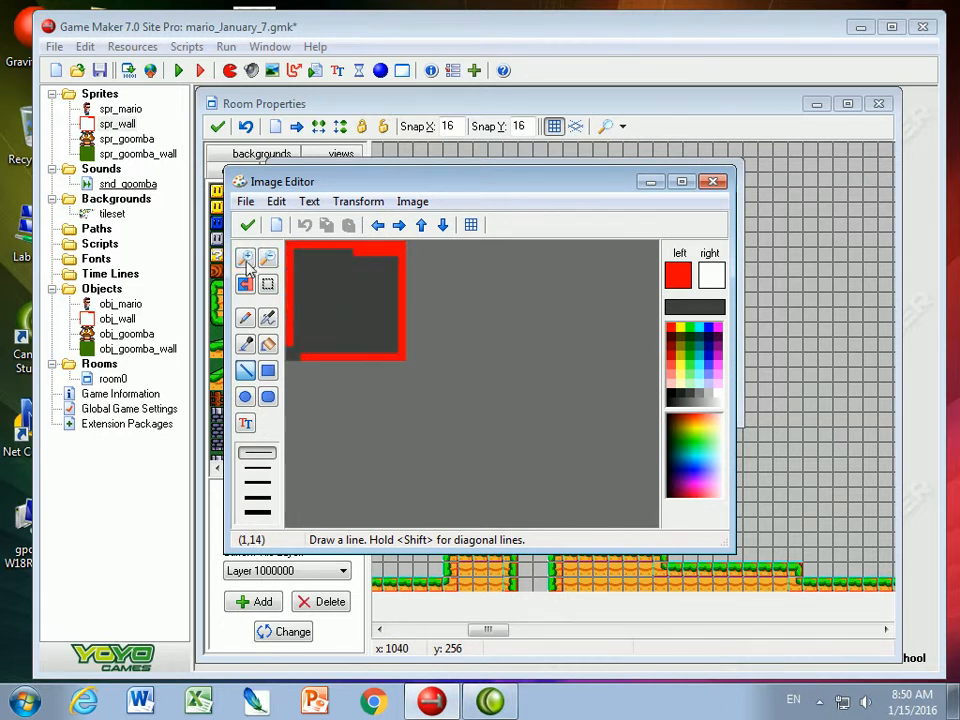
{"action": "left_click", "coordinate": [245, 344]}
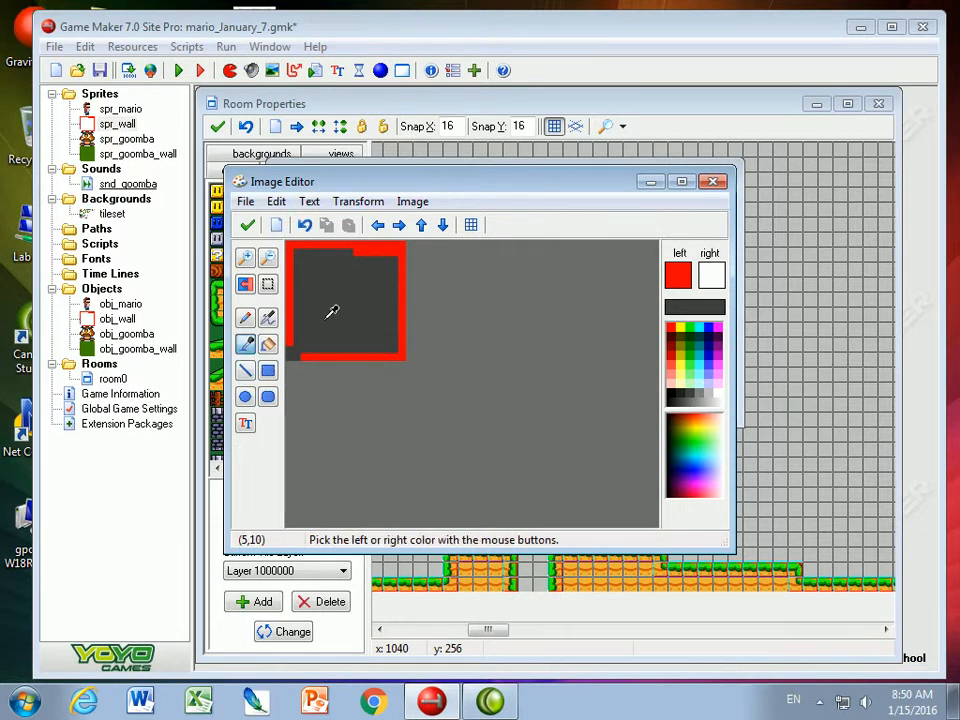
{"action": "left_click", "coordinate": [268, 317]}
{"action": "left_click_drag", "start_coordinate": [312, 282], "coordinate": [321, 313]}
- Sample the wall image's dark grey background colour and paint over all its red pixels, including the outline
{"action": "left_click", "coordinate": [245, 344]}
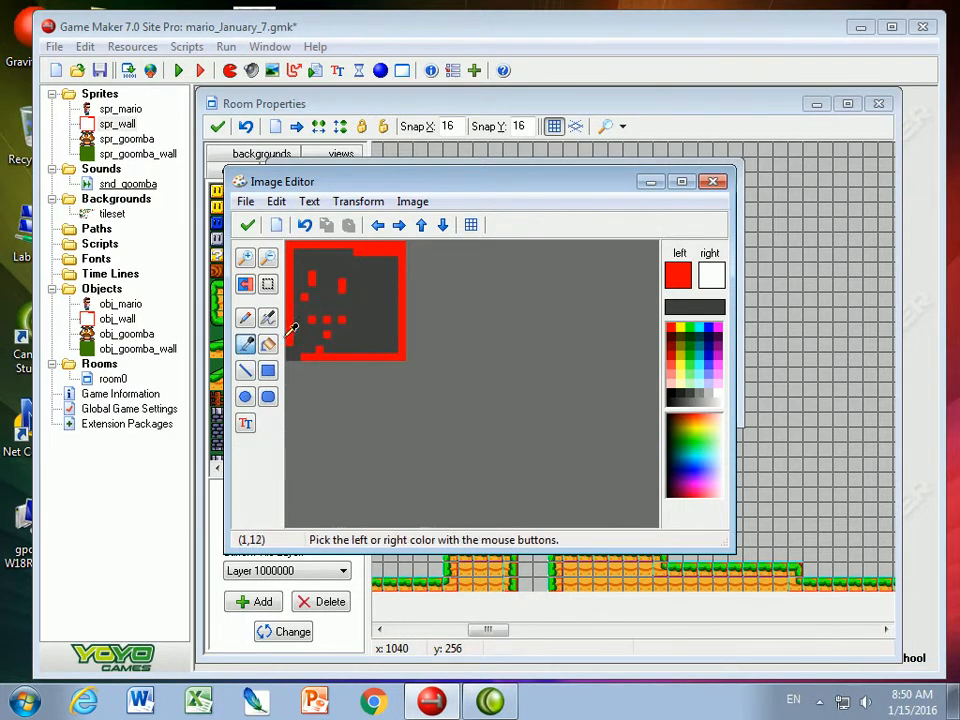
{"action": "left_click", "coordinate": [357, 340]}
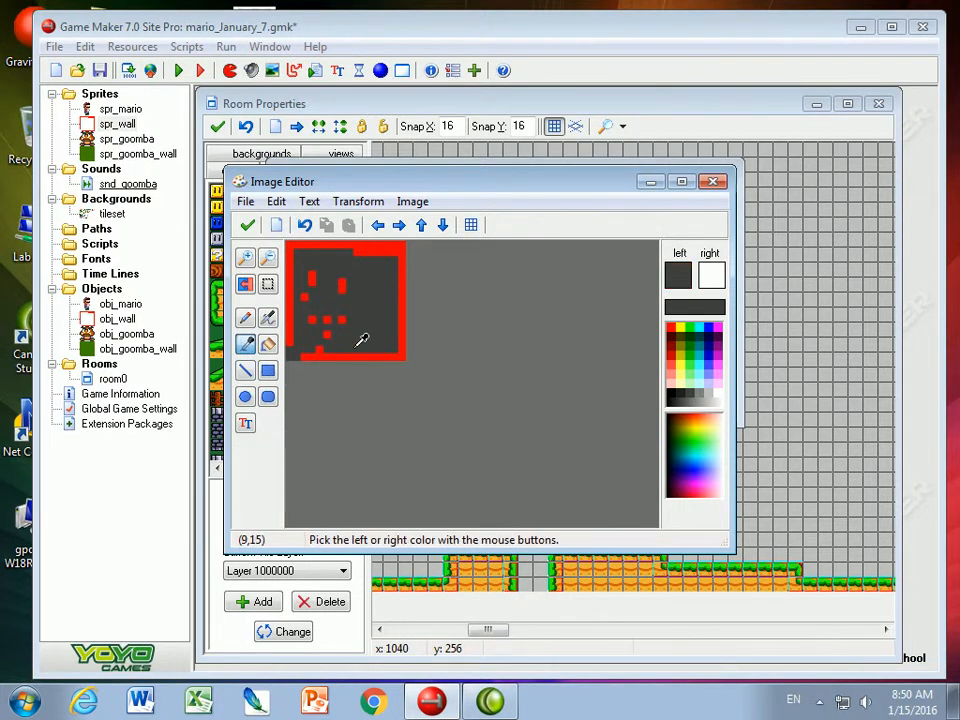
{"action": "left_click", "coordinate": [245, 318]}
{"action": "mouse_move", "coordinate": [310, 291]}
{"action": "left_mouse_down"}
{"action": "mouse_move", "coordinate": [304, 305]}
{"action": "mouse_move", "coordinate": [296, 284]}
{"action": "mouse_move", "coordinate": [311, 356]}
{"action": "mouse_move", "coordinate": [403, 334]}
{"action": "mouse_move", "coordinate": [424, 347]}
{"action": "mouse_move", "coordinate": [407, 259]}
{"action": "mouse_move", "coordinate": [389, 243]}
{"action": "mouse_move", "coordinate": [327, 258]}
{"action": "mouse_move", "coordinate": [290, 338]}
{"action": "mouse_move", "coordinate": [298, 256]}
{"action": "left_mouse_up"}
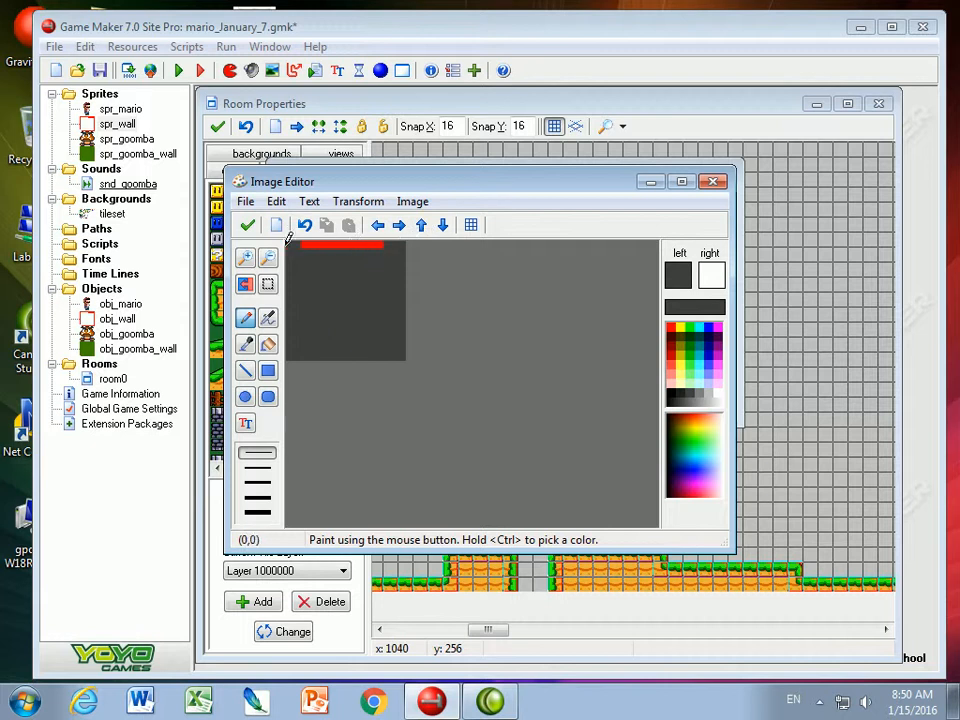
{"action": "left_click_drag", "start_coordinate": [288, 238], "coordinate": [375, 223]}
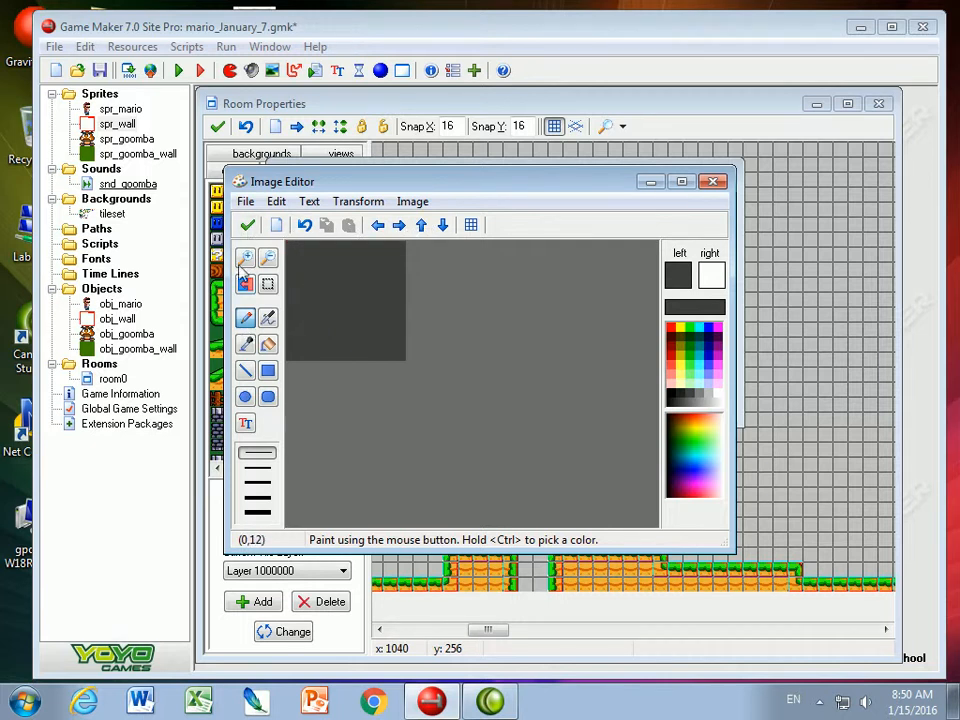
- Fill the whole wall image with bright green and save it back to the spr_wall sprite
{"action": "left_click", "coordinate": [268, 344]}
{"action": "left_click", "coordinate": [695, 326]}
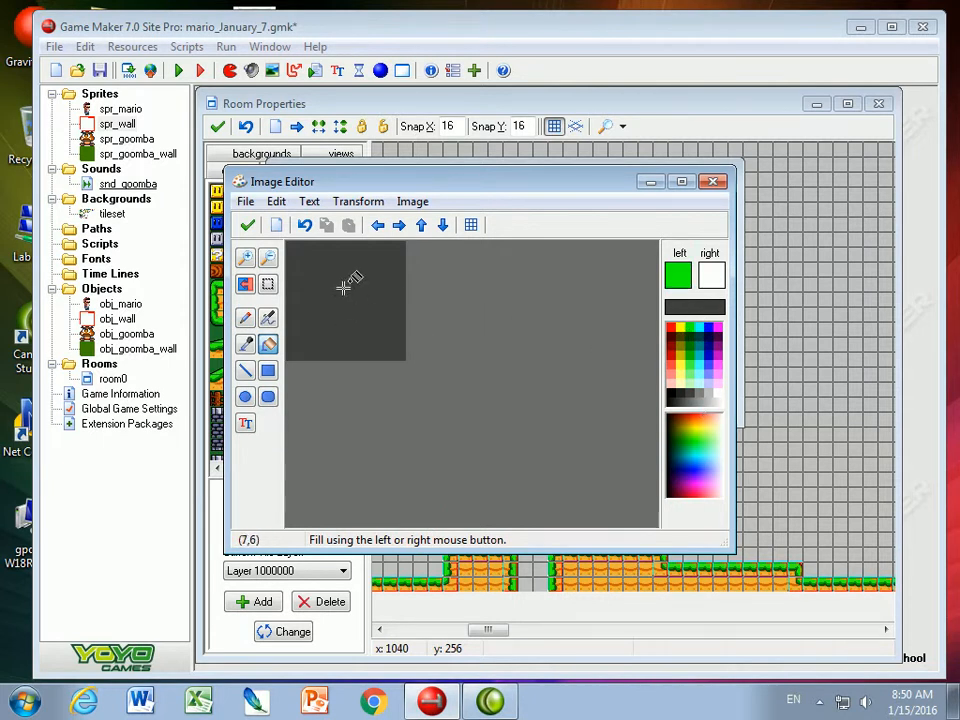
{"action": "left_click", "coordinate": [343, 288]}
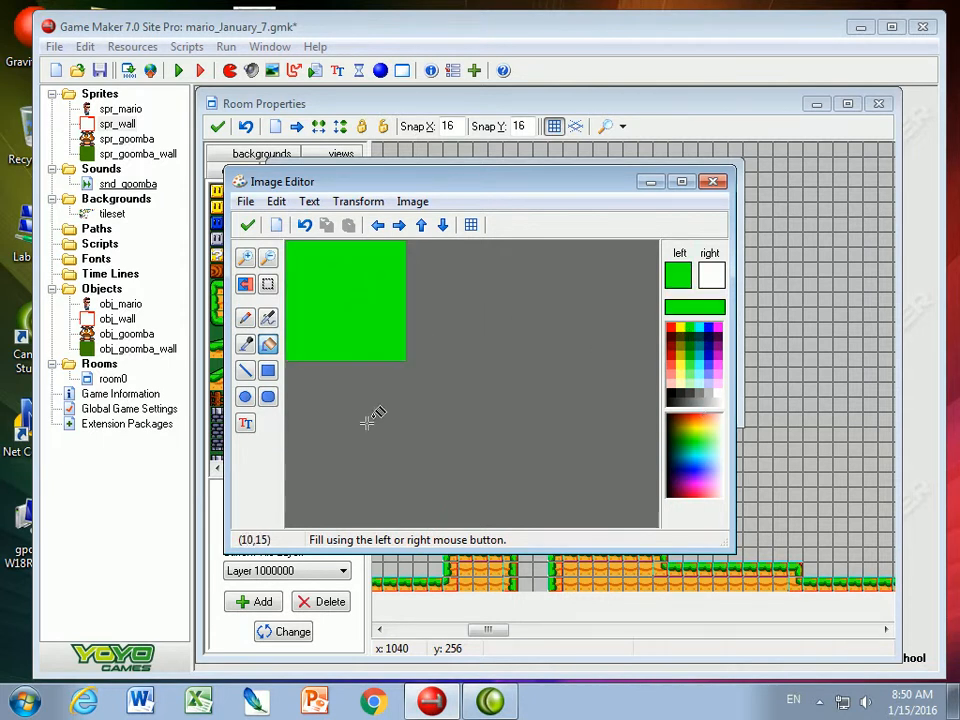
{"action": "left_click", "coordinate": [247, 227]}
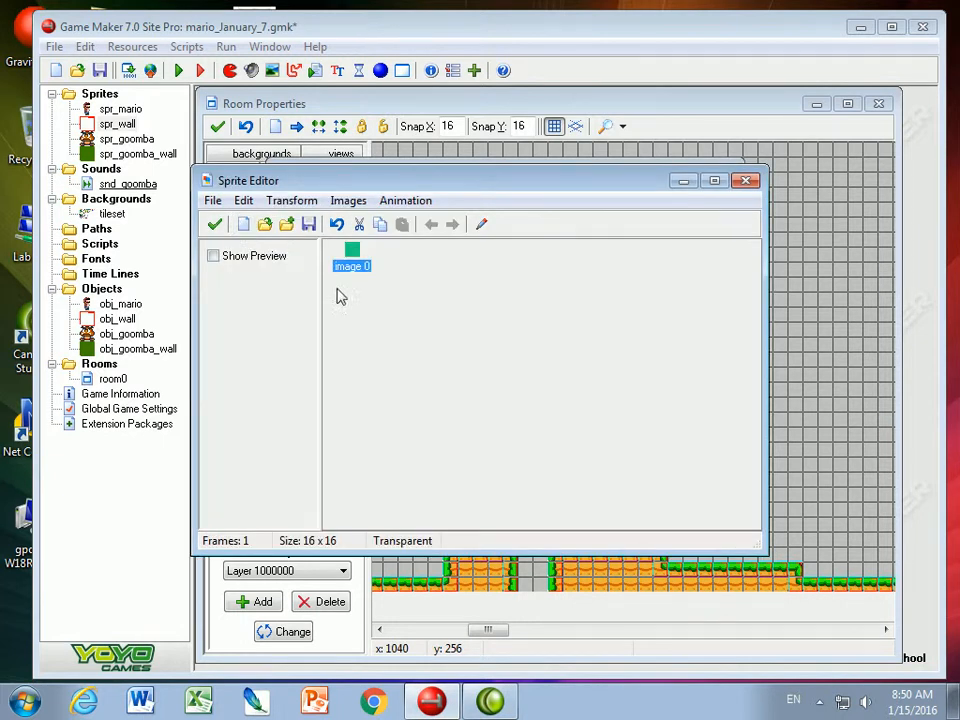
{"action": "left_click", "coordinate": [215, 224]}
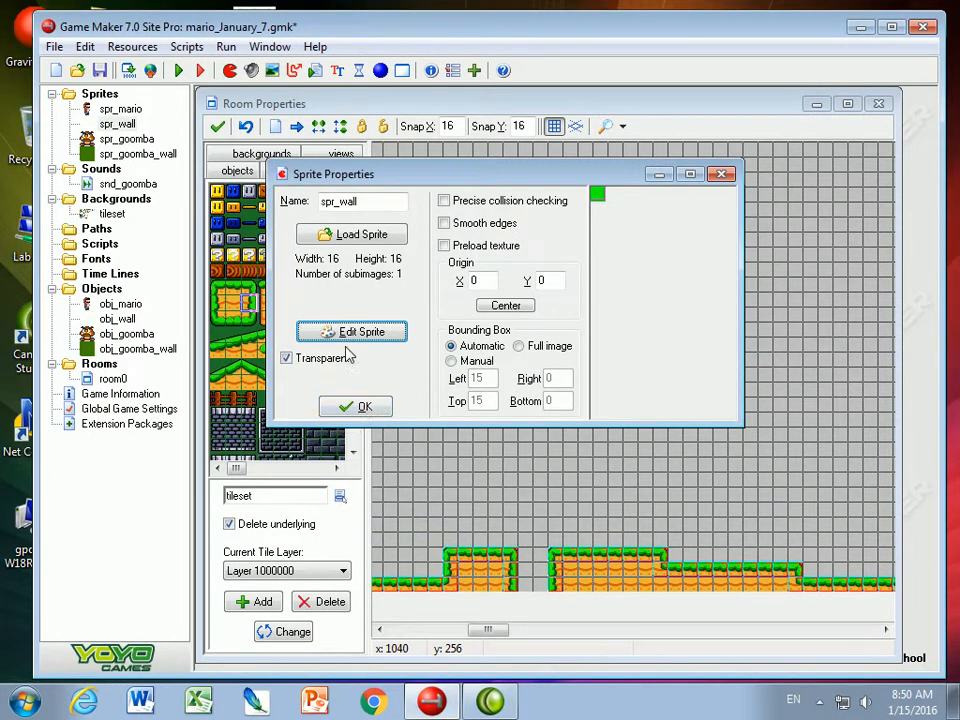
- Reopen the spr_wall image to inspect its lower-left pixel up close, and accept the sprite's properties
{"action": "left_click", "coordinate": [378, 330]}
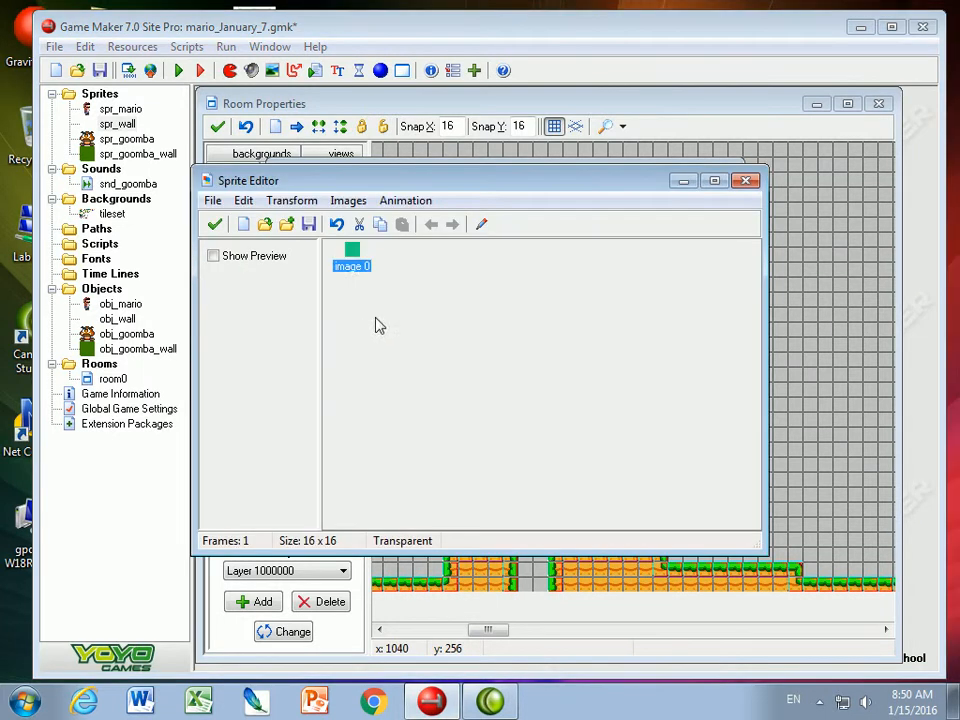
{"action": "double_click", "coordinate": [352, 252]}
{"action": "left_click", "coordinate": [245, 258]}
{"action": "left_click", "coordinate": [245, 258]}
{"action": "left_click", "coordinate": [245, 258]}
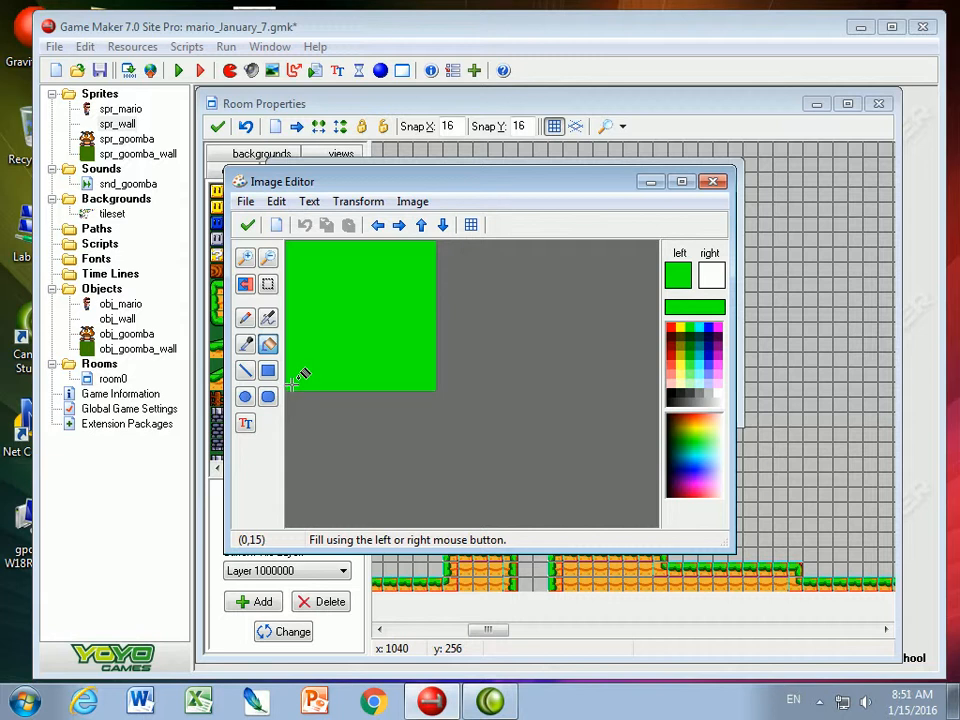
{"action": "left_click", "coordinate": [248, 224]}
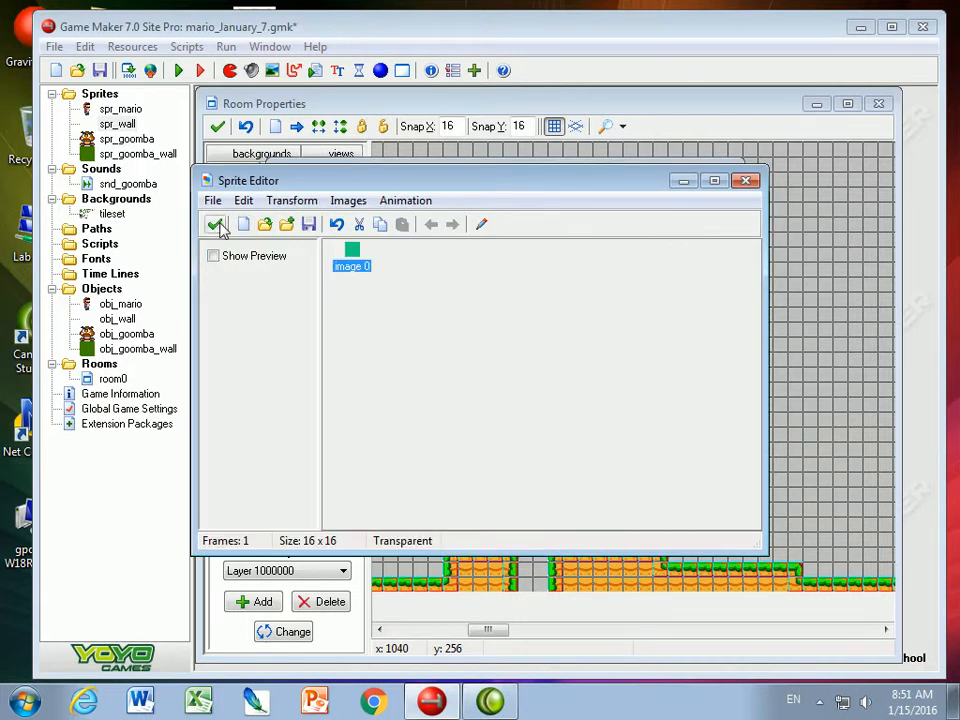
{"action": "left_click", "coordinate": [217, 225]}
{"action": "left_click", "coordinate": [366, 407]}
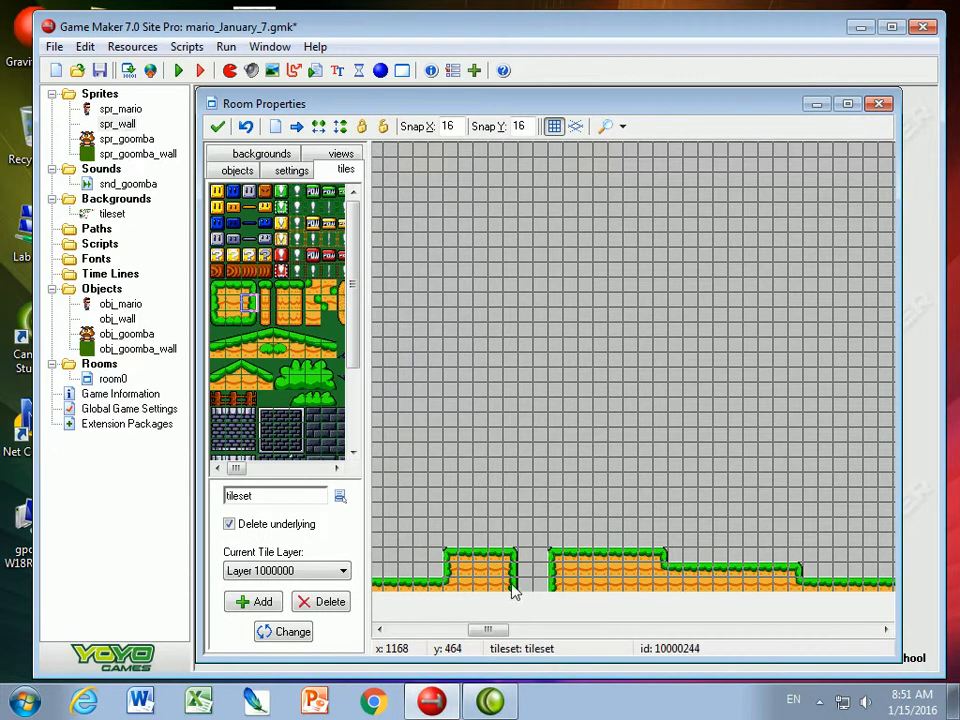
- Test-run the game to check how the extended room is displayed, and close the game window
{"action": "left_click_drag", "start_coordinate": [493, 628], "coordinate": [412, 628]}
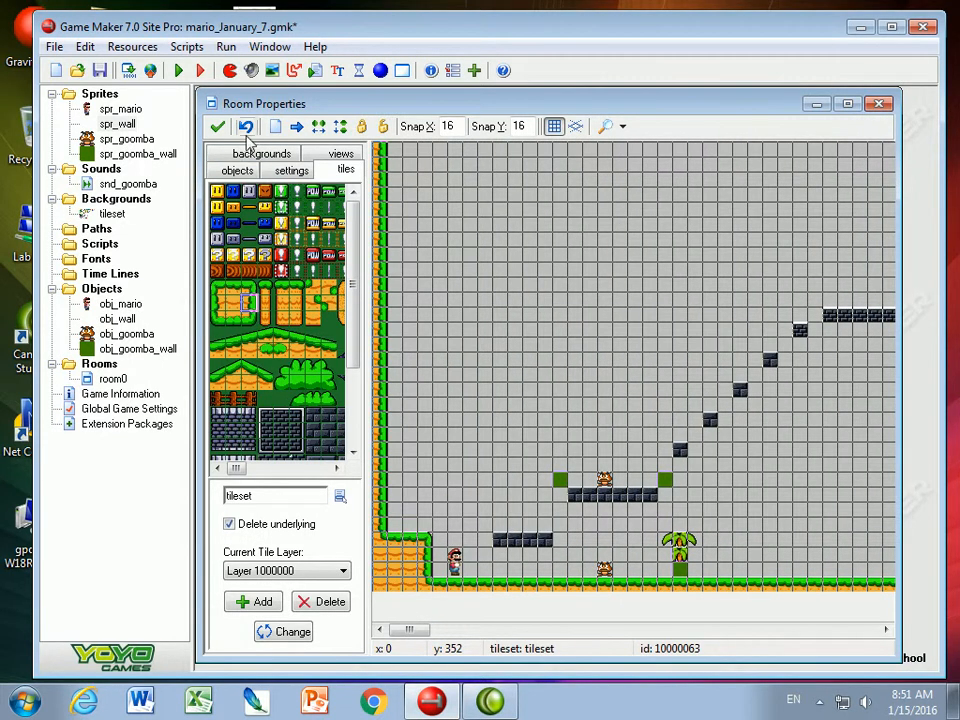
{"action": "left_click", "coordinate": [178, 72]}
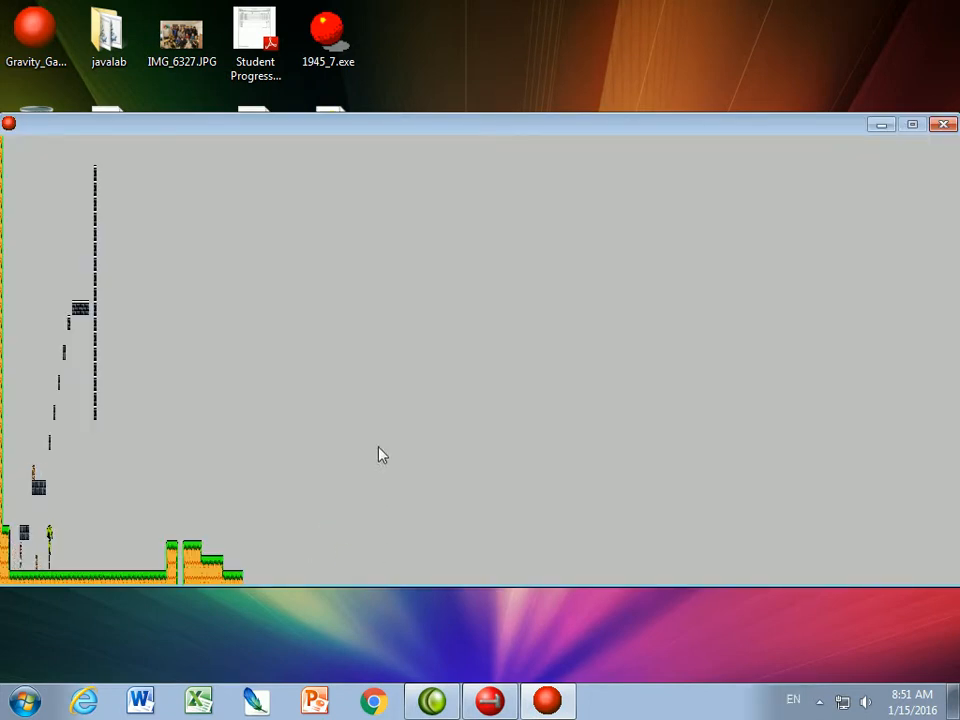
{"action": "left_click", "coordinate": [943, 124]}
- Enable the use of views for the room and make View 0 visible when the room starts, keeping its 640 by 480 size
{"action": "left_click", "coordinate": [336, 157]}
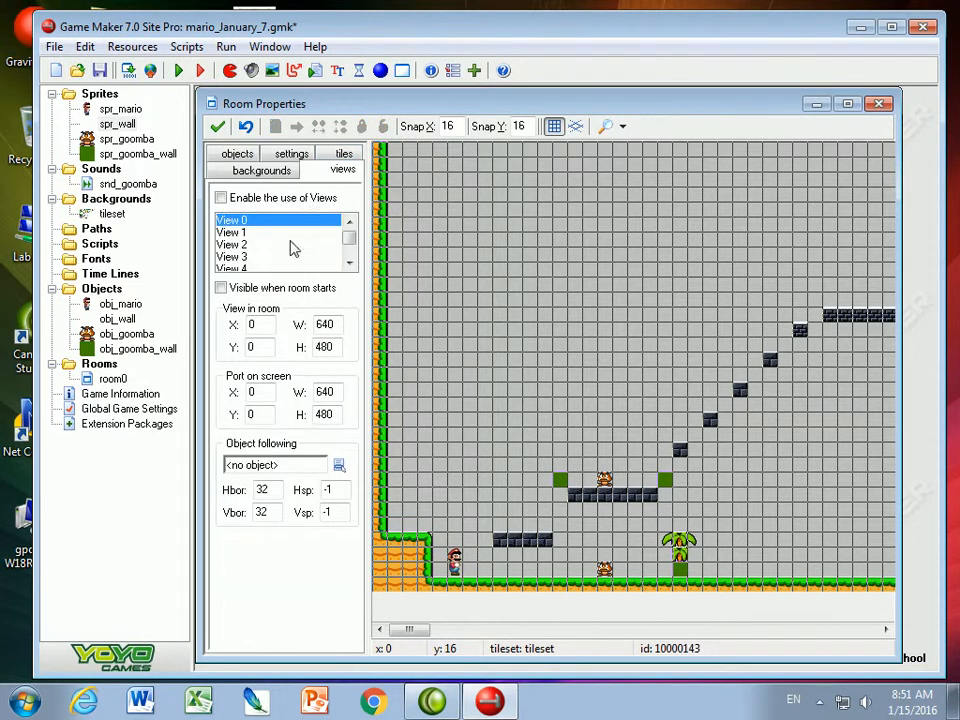
{"action": "left_click", "coordinate": [222, 198]}
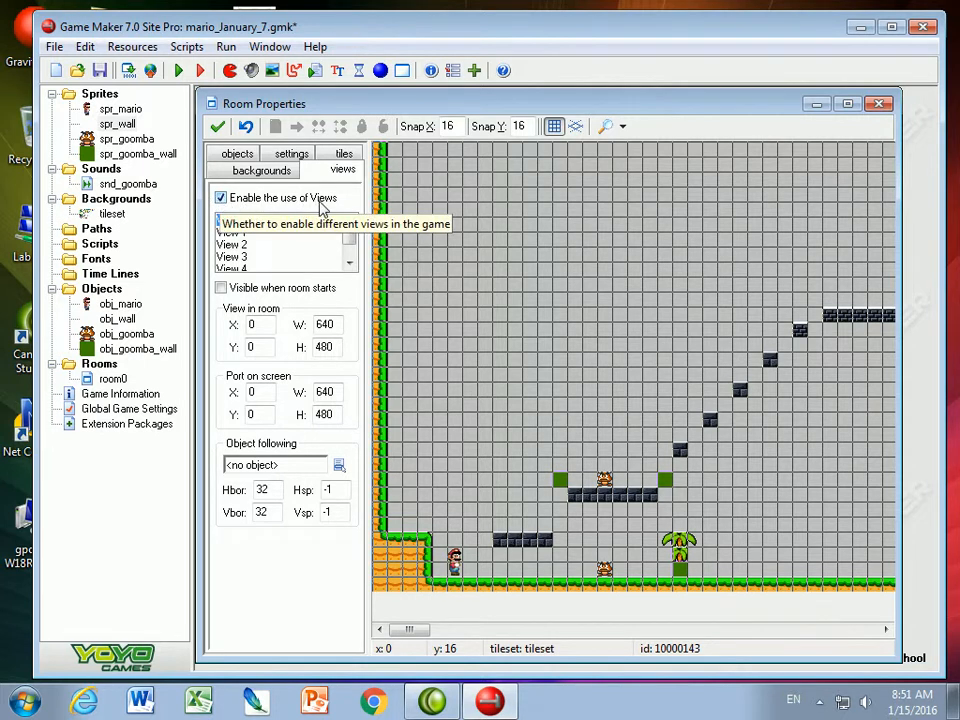
{"action": "left_click", "coordinate": [222, 289]}
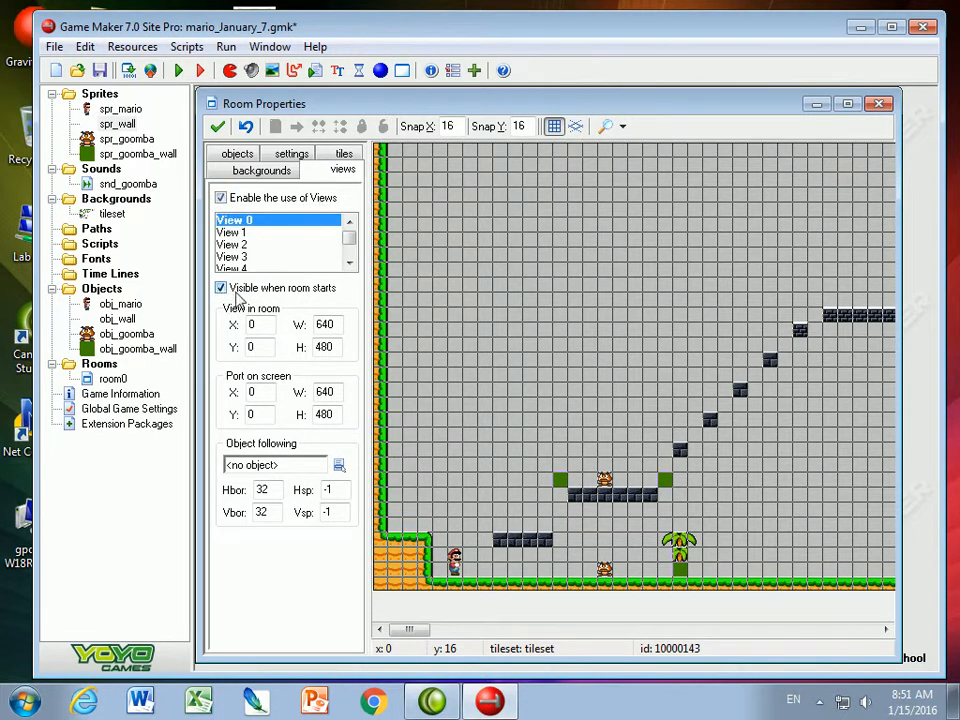
{"action": "double_click", "coordinate": [324, 325]}
{"action": "double_click", "coordinate": [322, 347]}
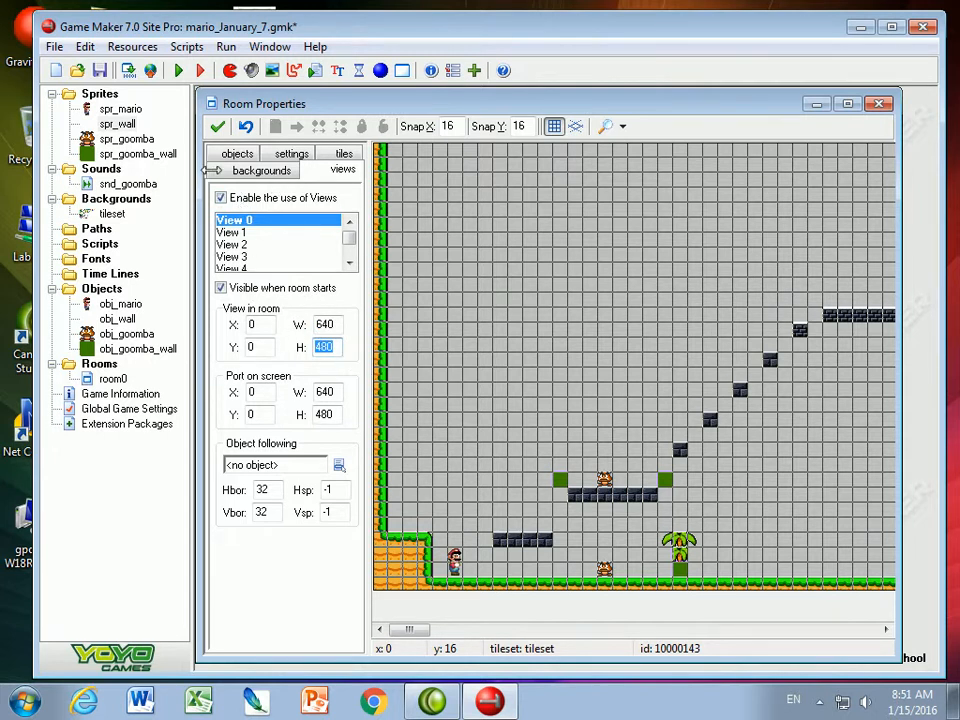
- Test-run the game by jumping and walking Mario past the right edge of the view, and close the game window
{"action": "left_click", "coordinate": [178, 68]}
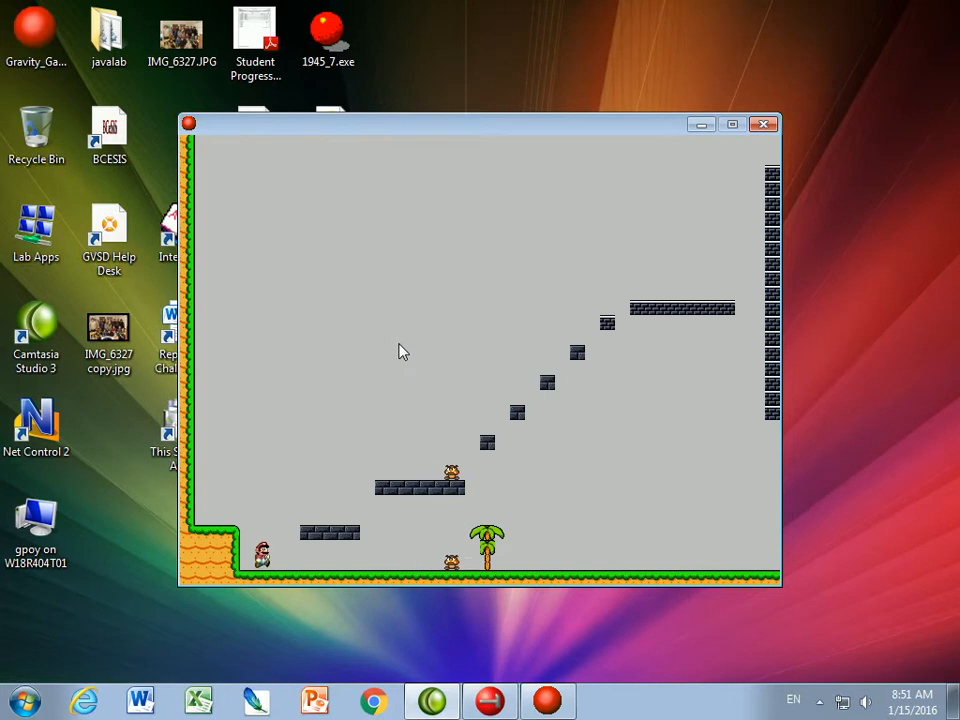
{"action": "key", "text": "Right"}
{"action": "key", "text": "Up"}
{"action": "key", "text": "Up"}
{"action": "key", "text": "Right"}
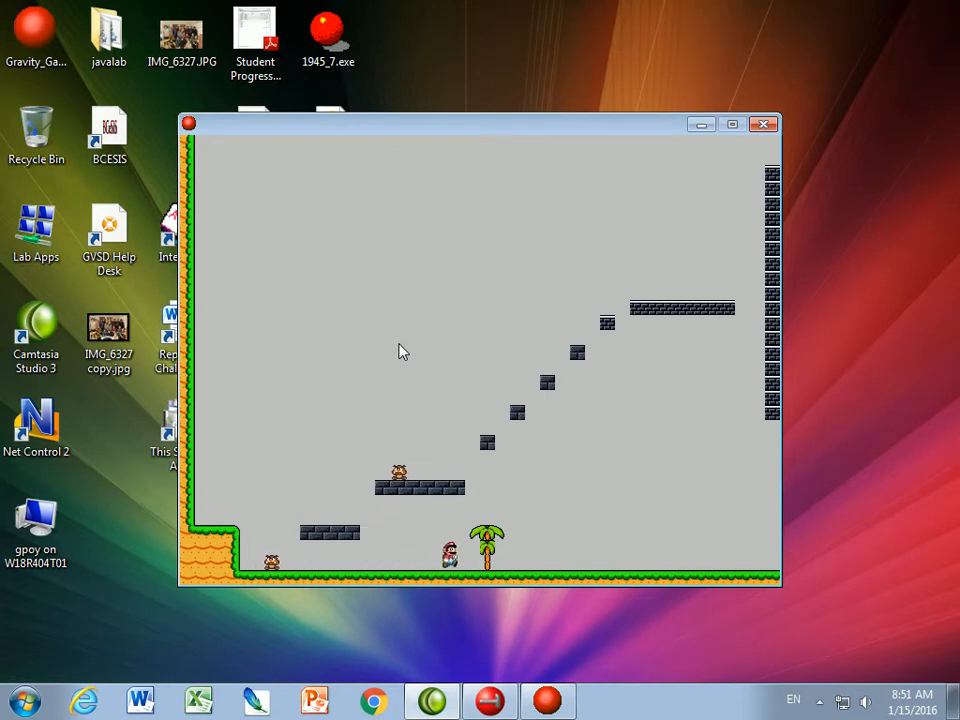
{"action": "key", "text": "Right"}
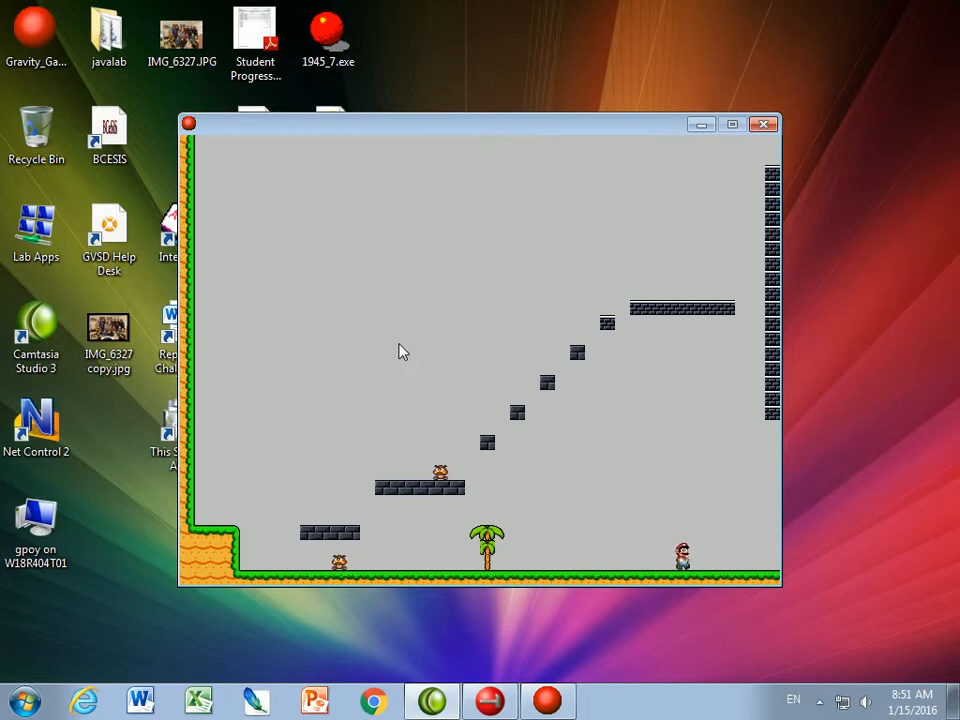
{"action": "key", "text": "Right"}
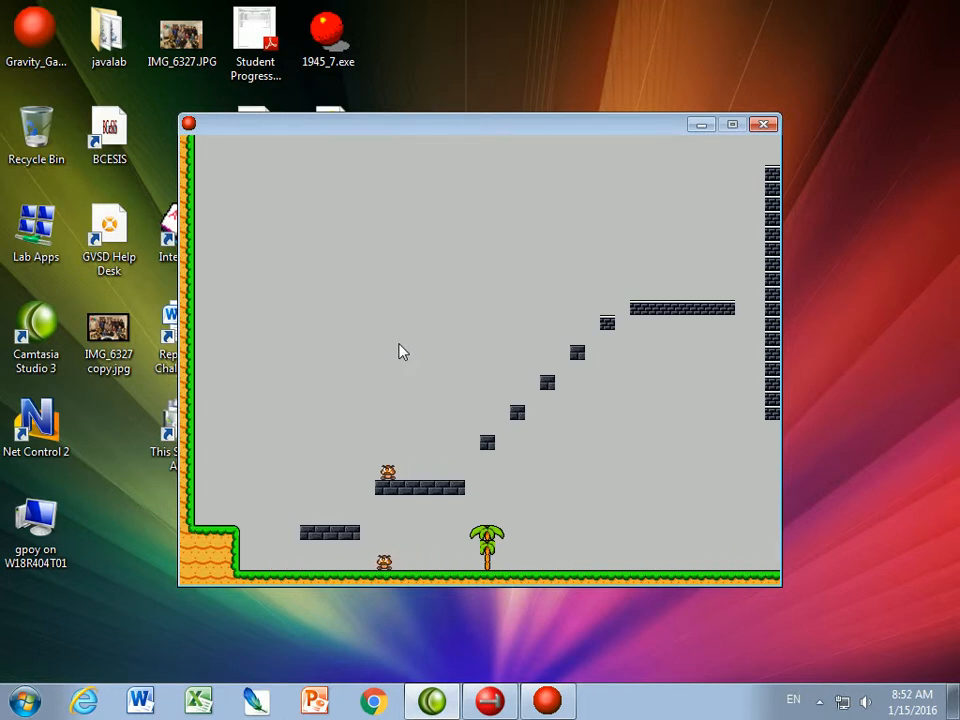
{"action": "left_click", "coordinate": [763, 124]}
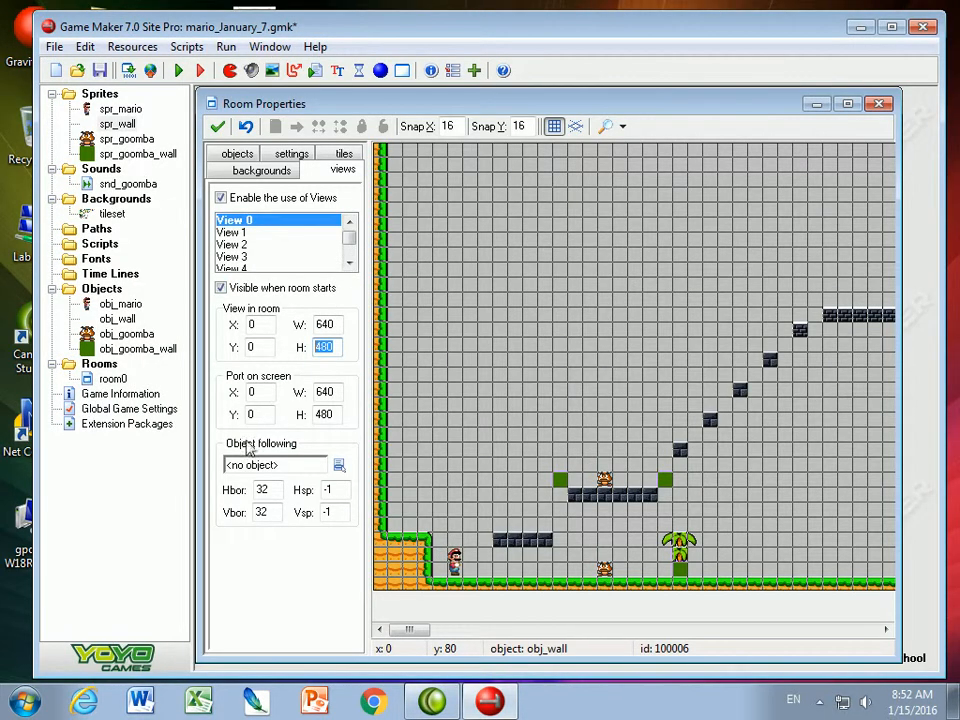
- Make View 0 follow obj_mario and set its horizontal border to 320 pixels
{"action": "left_click", "coordinate": [339, 467]}
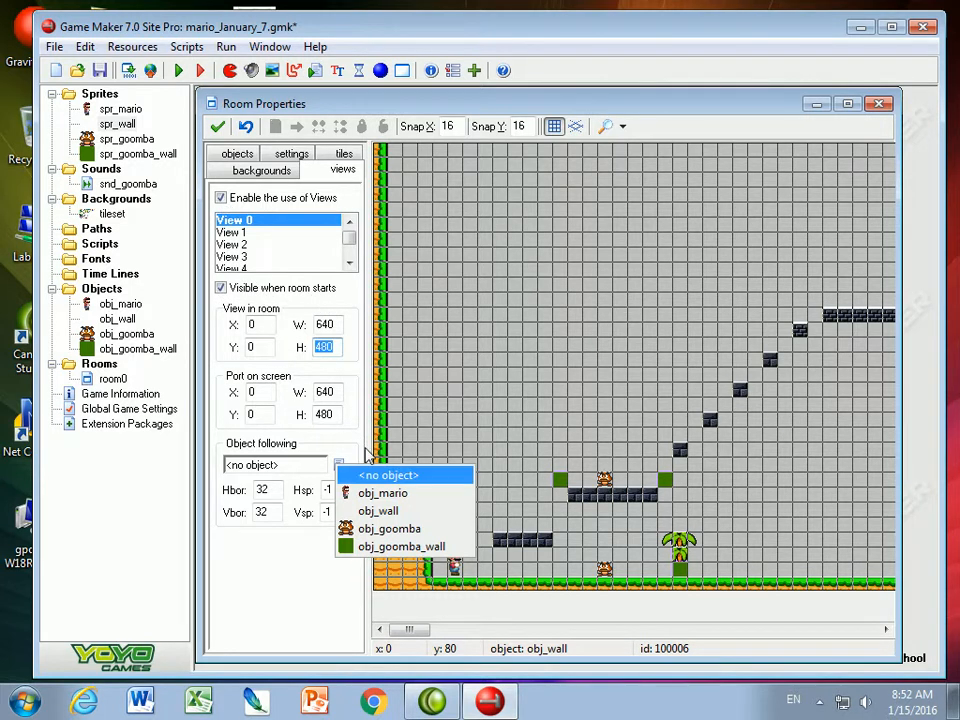
{"action": "left_click", "coordinate": [383, 495]}
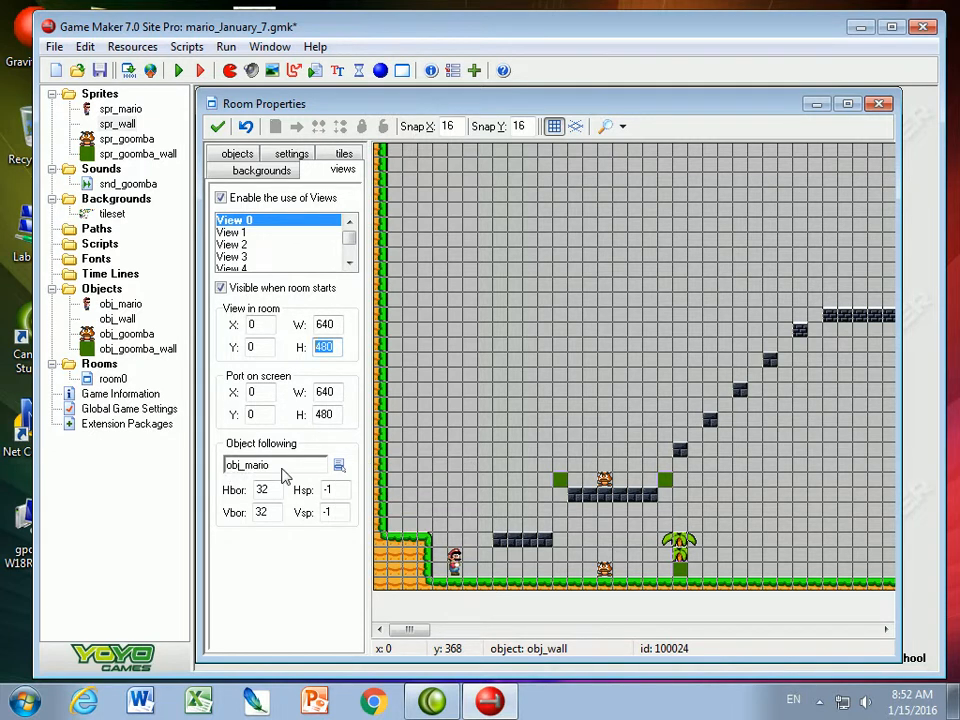
{"action": "left_click", "coordinate": [270, 489]}
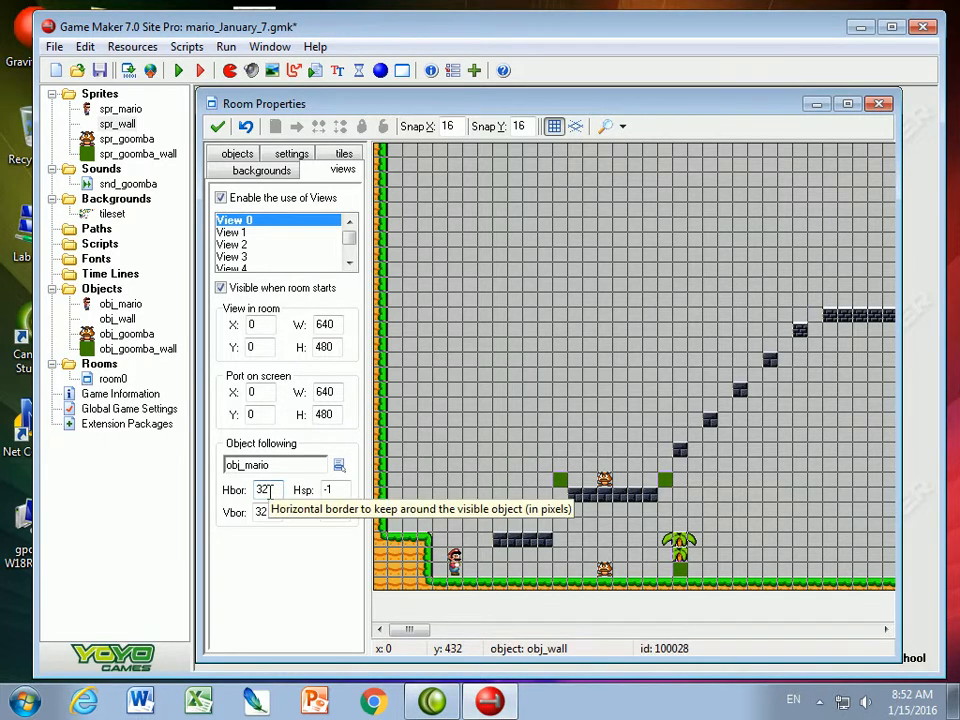
{"action": "type", "text": "0"}
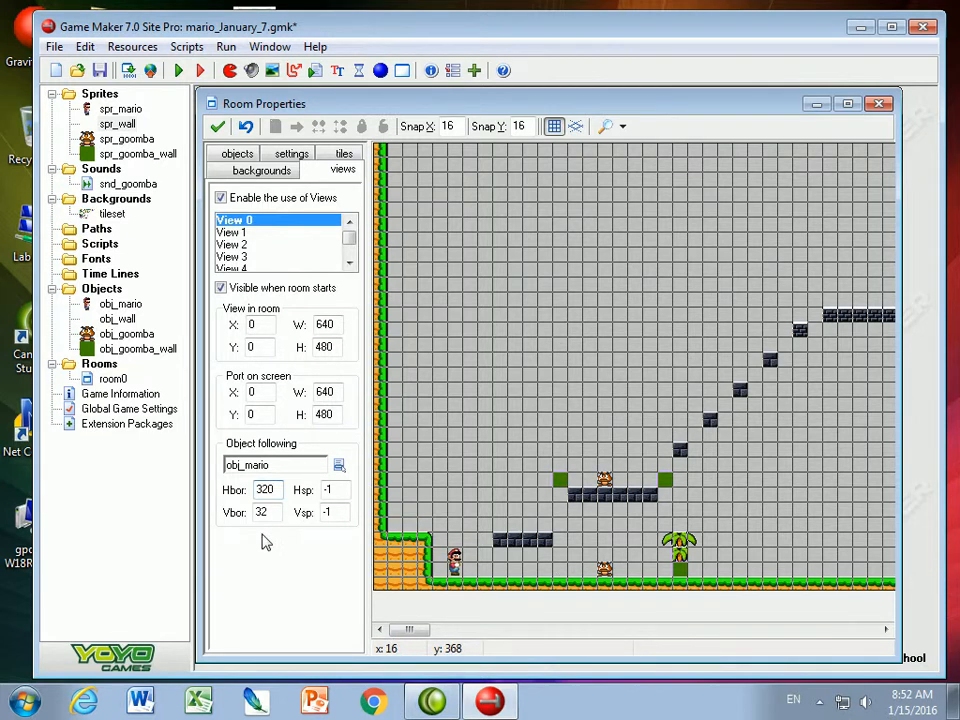
{"action": "left_click_drag", "start_coordinate": [274, 490], "coordinate": [240, 490]}
{"action": "left_click_drag", "start_coordinate": [339, 330], "coordinate": [307, 328]}
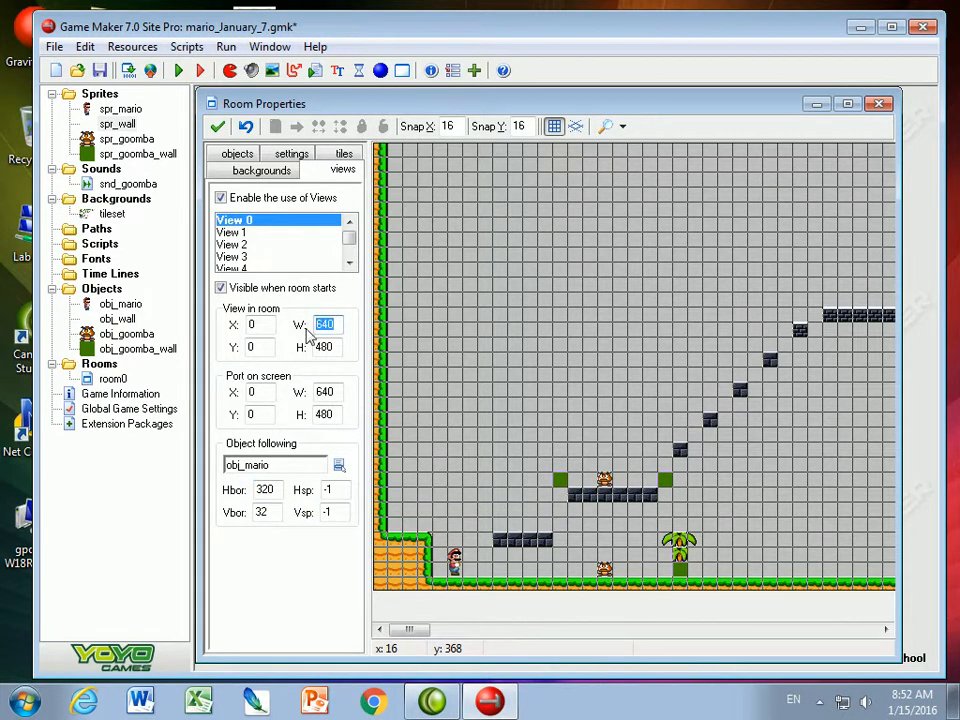
{"action": "double_click", "coordinate": [266, 489]}
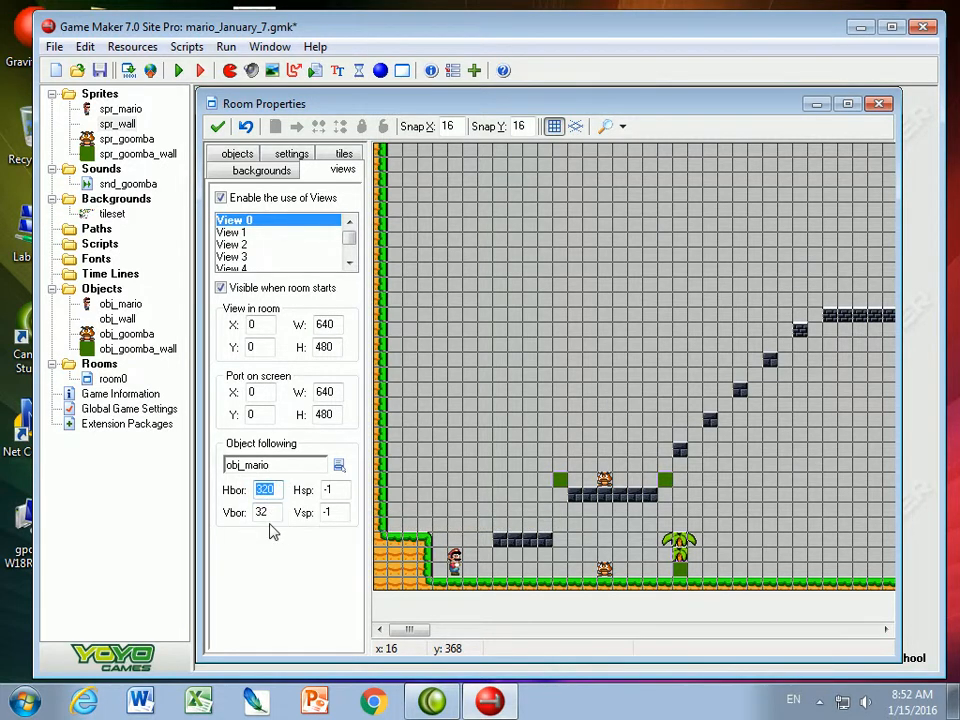
{"action": "left_click", "coordinate": [264, 512]}
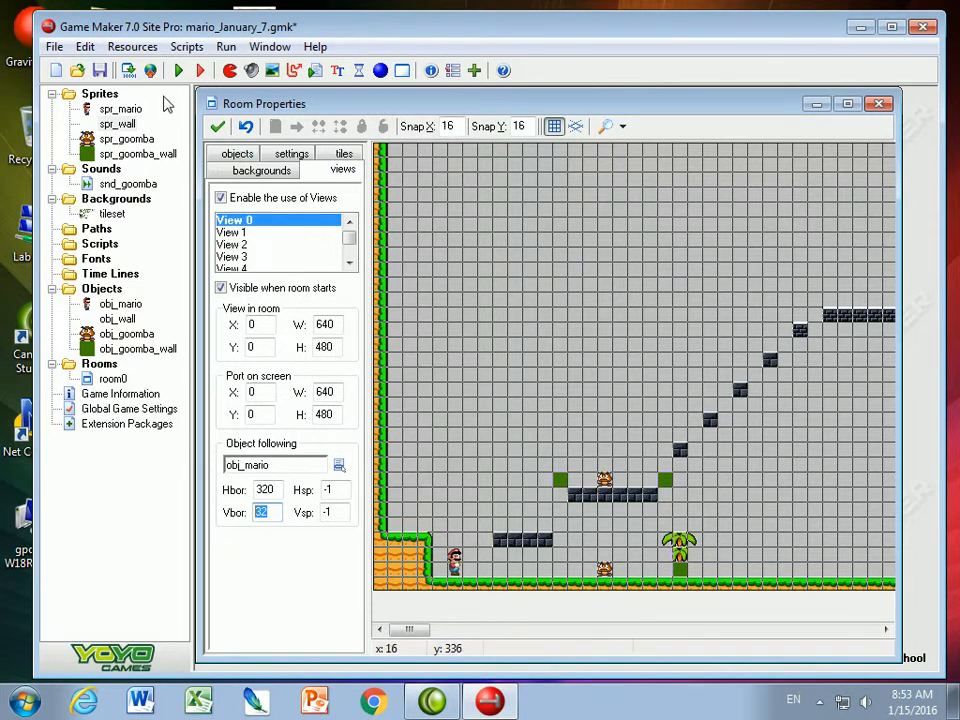
- Test-run the game by jumping Mario over the first platform and walking him right past the palm tree to check the view's scrolling
{"action": "left_click", "coordinate": [128, 70]}
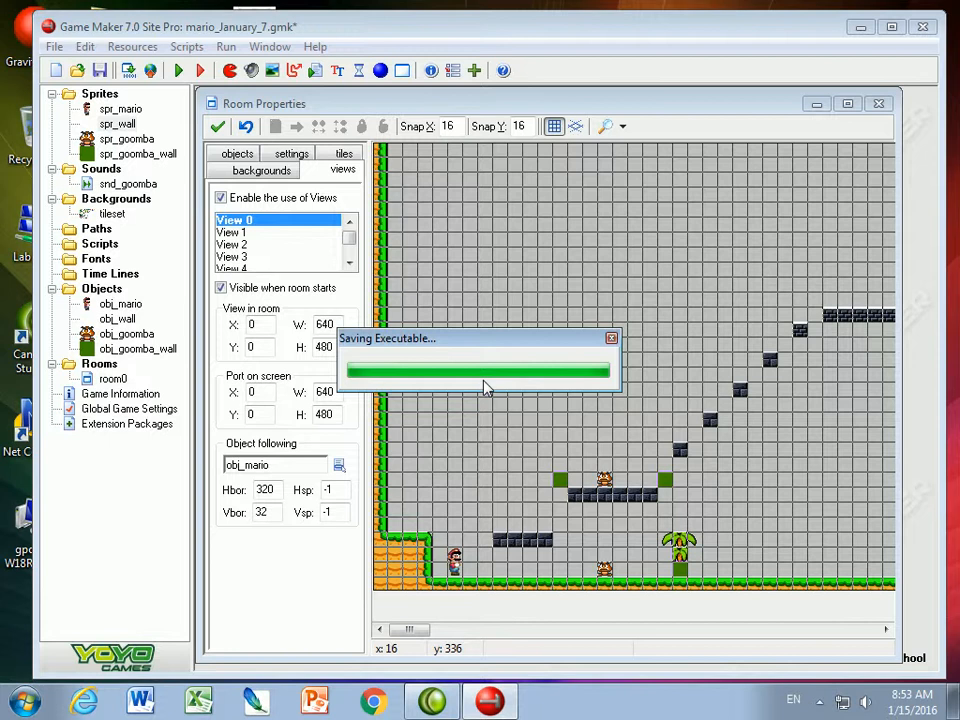
{"action": "key", "text": "Right"}
{"action": "key", "text": "Up"}
{"action": "key", "text": "Up"}
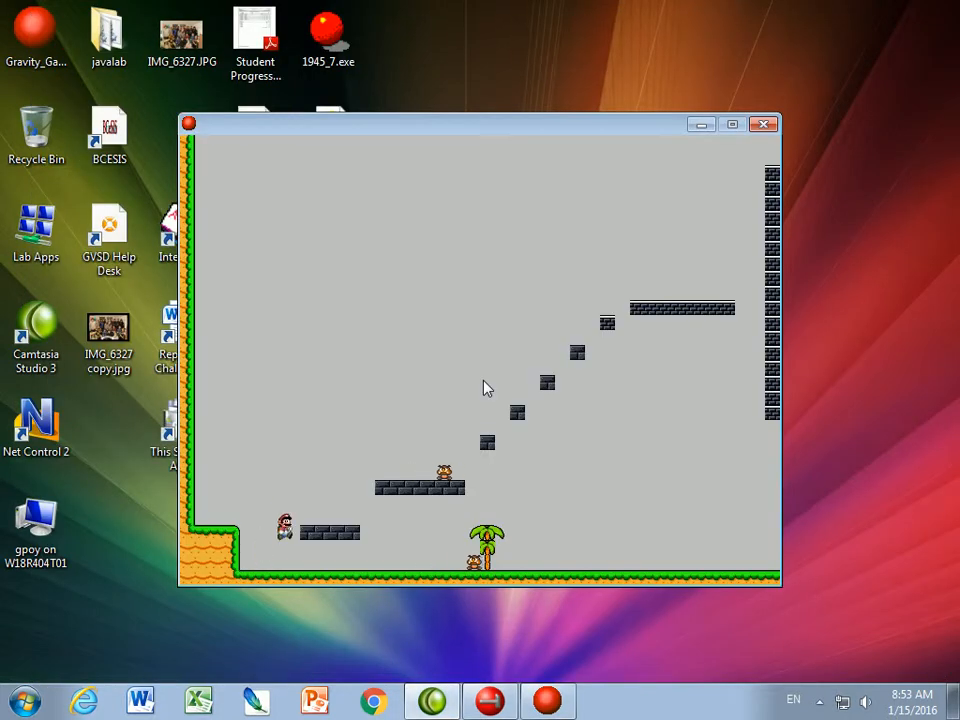
{"action": "key", "text": "Right"}
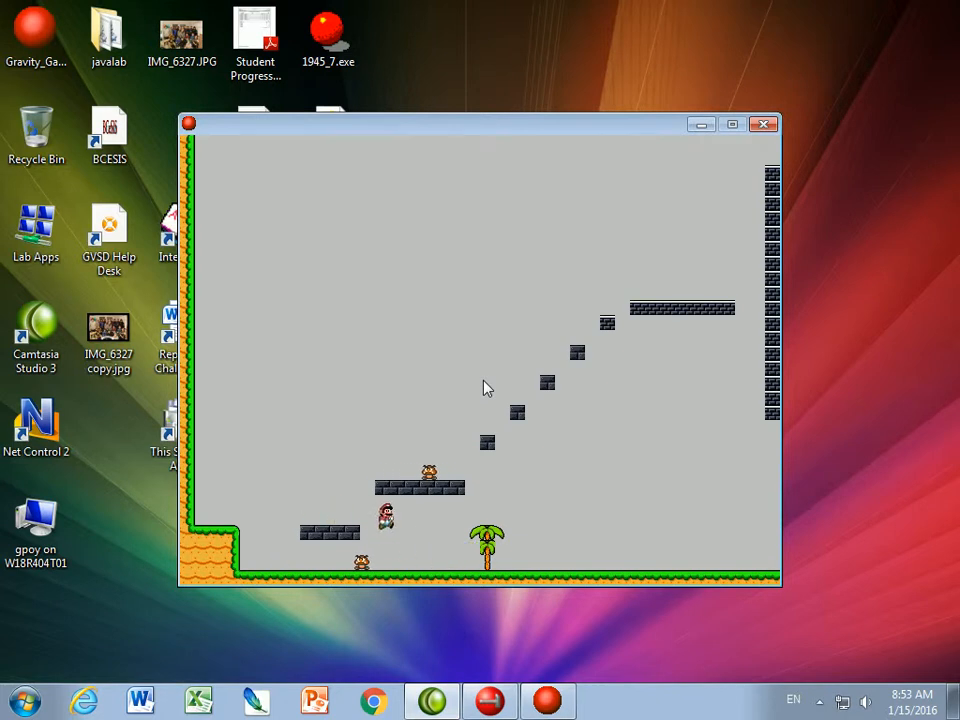
{"action": "key", "text": "Right"}
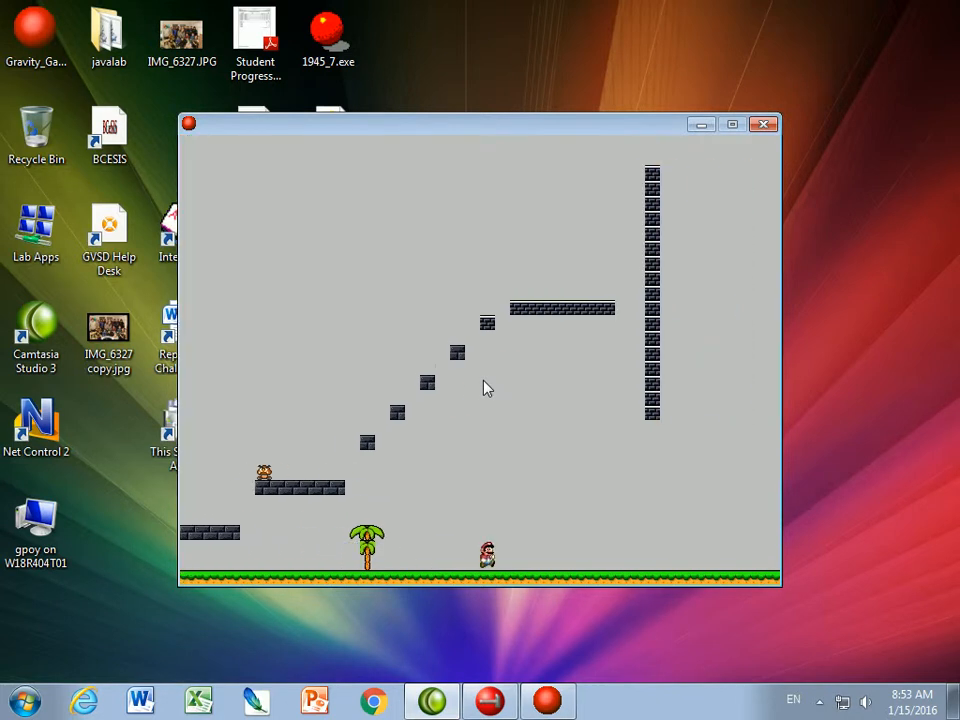
{"action": "key", "text": "Right"}
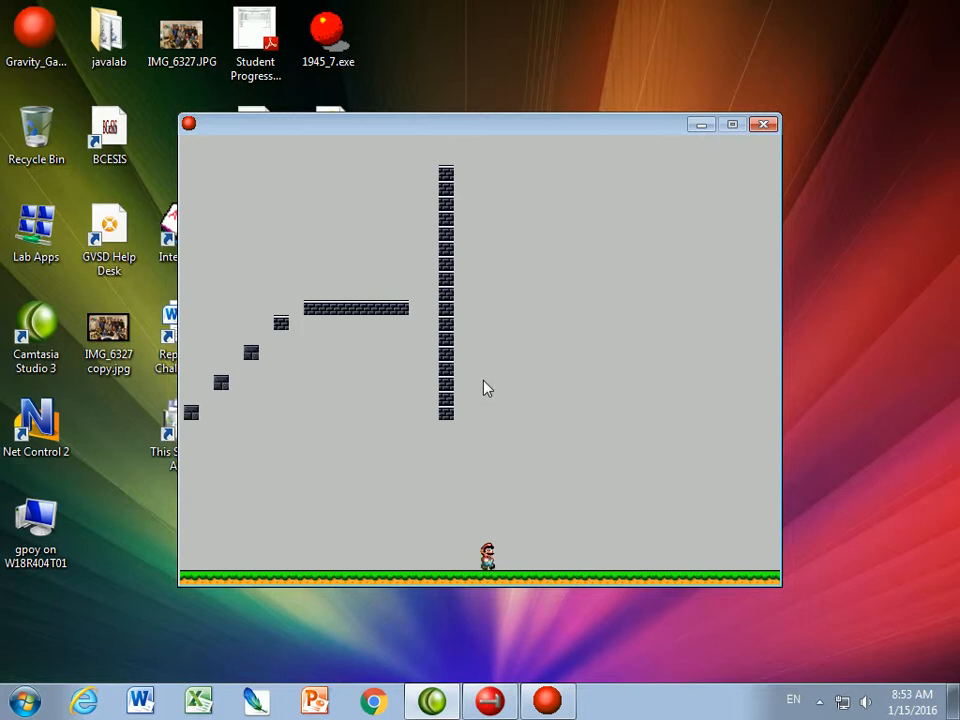
- Walk Mario back left to the palm tree and then right to the raised ground blocks to check that the view follows him
{"action": "key", "text": "Left"}
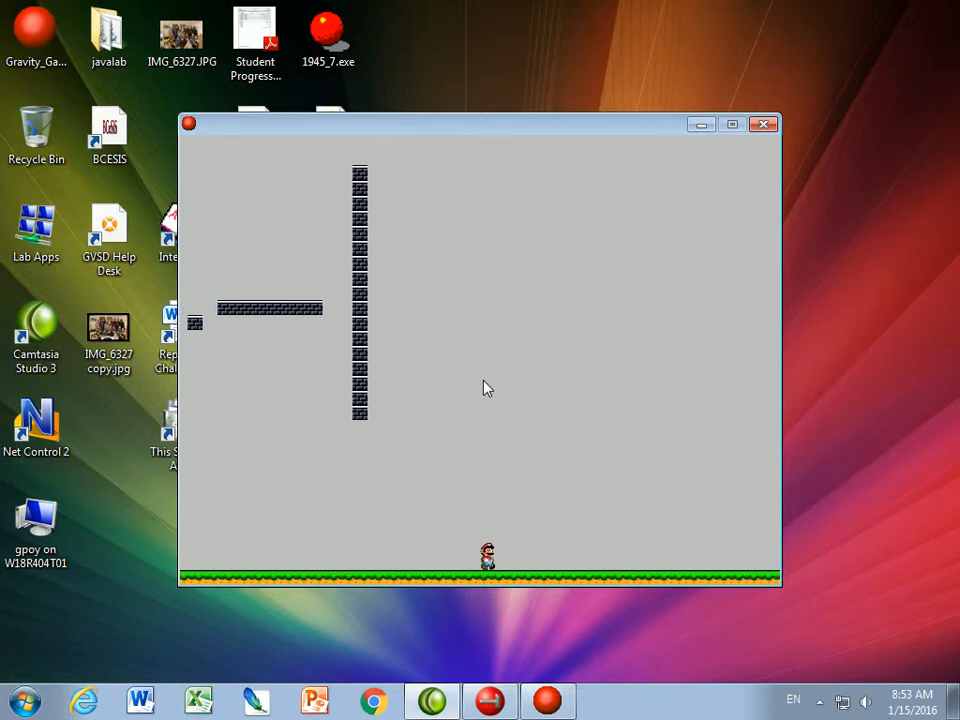
{"action": "key", "text": "Left"}
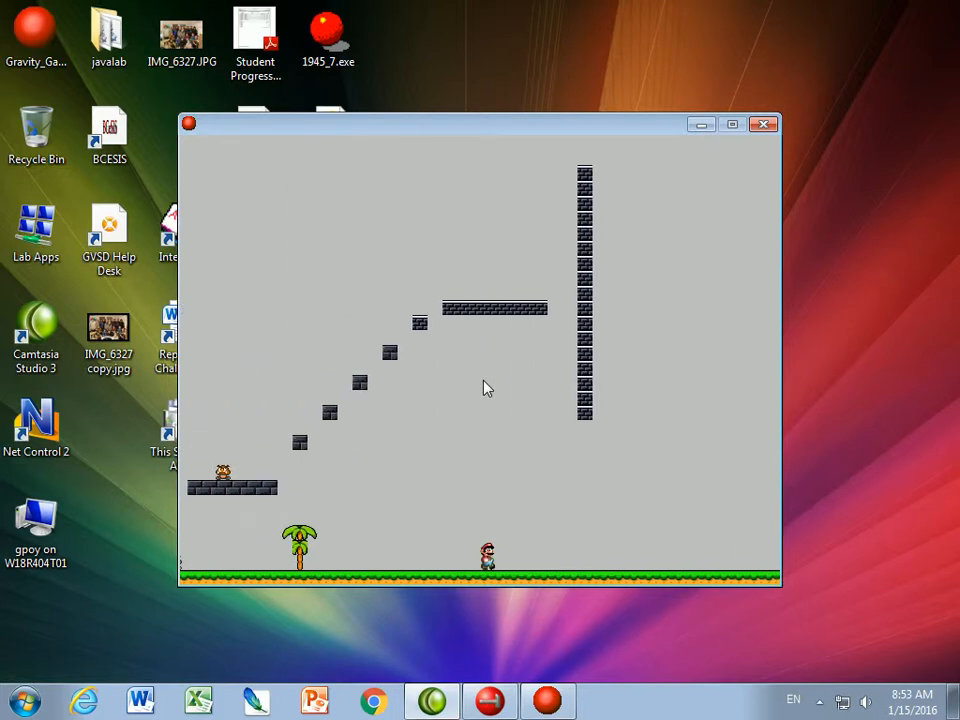
{"action": "key", "text": "Left"}
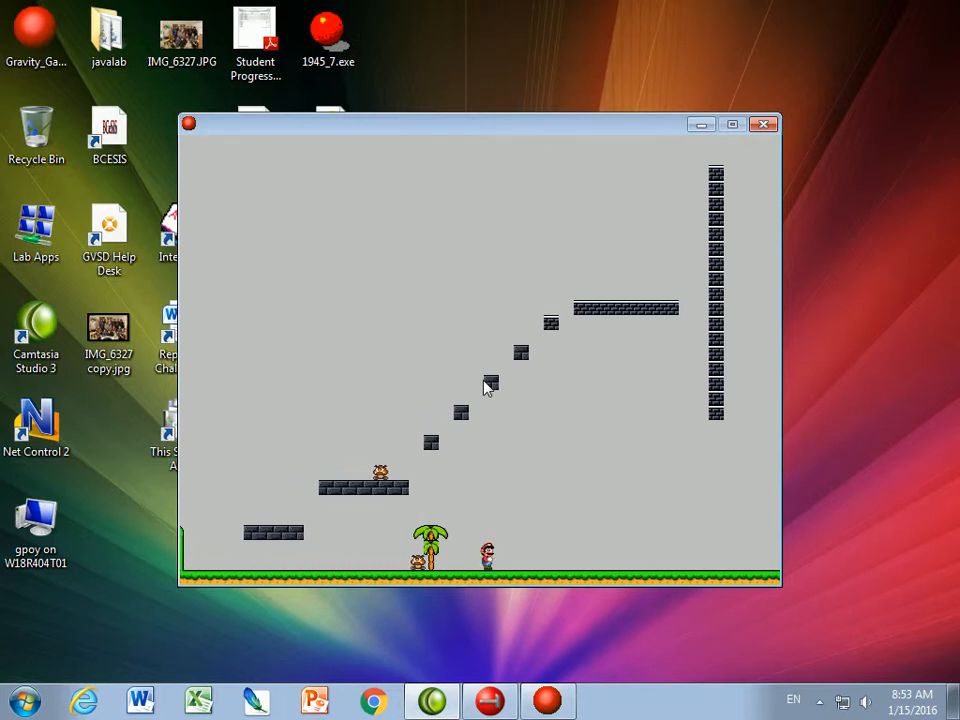
{"action": "key", "text": "Right"}
{"action": "key", "text": "Right"}
{"action": "key", "text": "Right"}
{"action": "key", "text": "Right"}
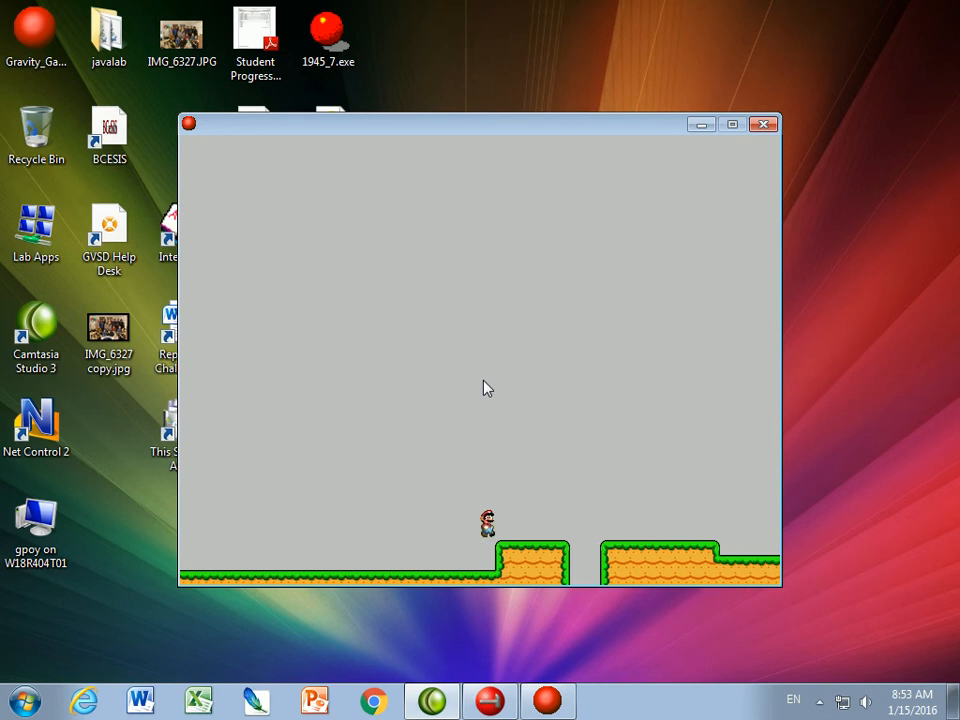